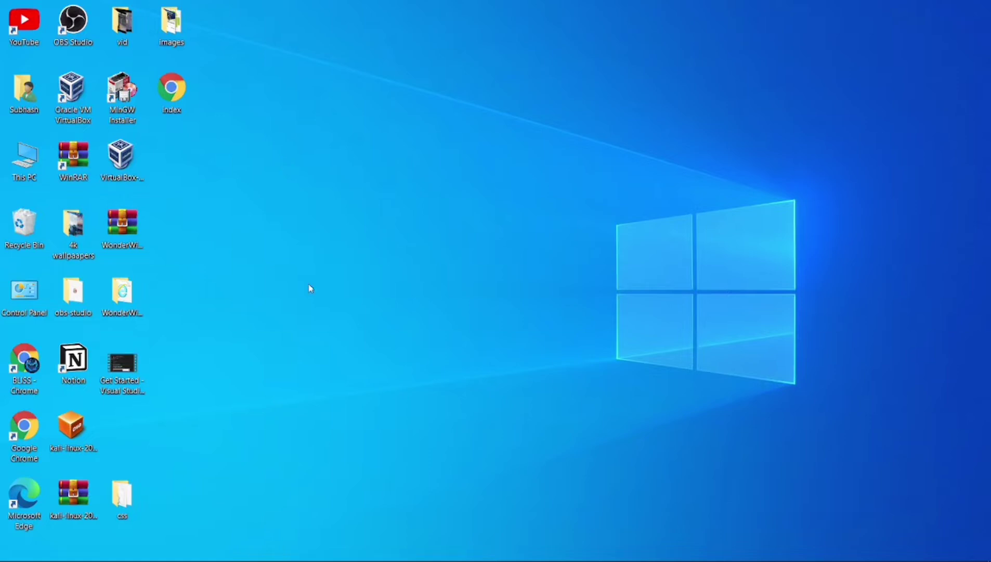
Step: Open Google Chrome with the first profile and search Google for "virtual box"
mouse_move(243, 549)
double_click(25, 426)
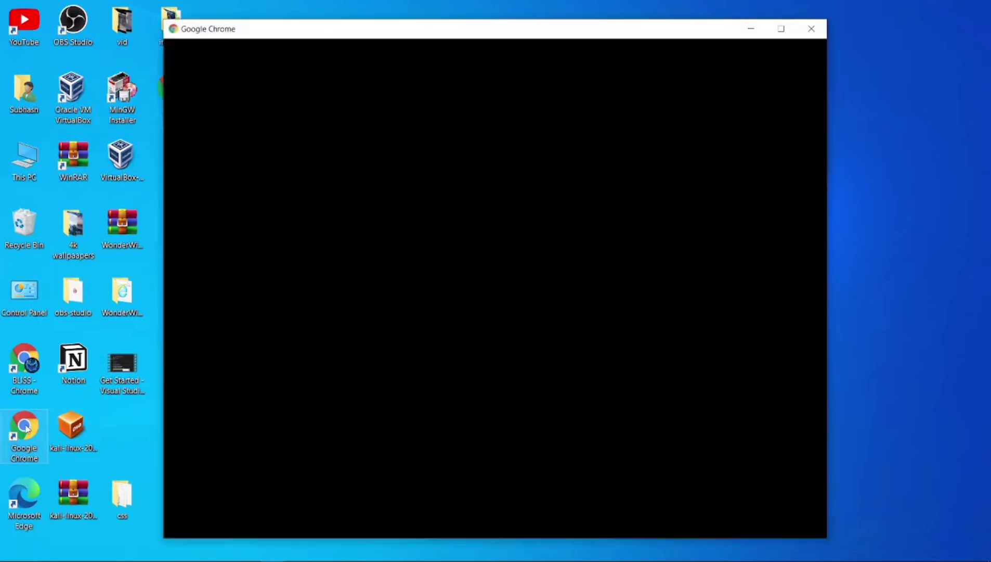
click(343, 328)
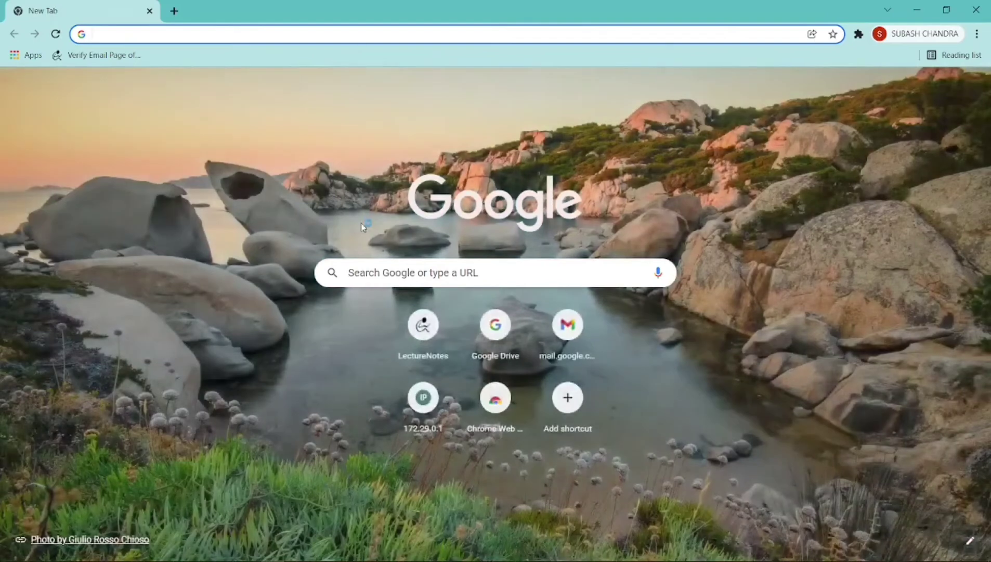
click(401, 280)
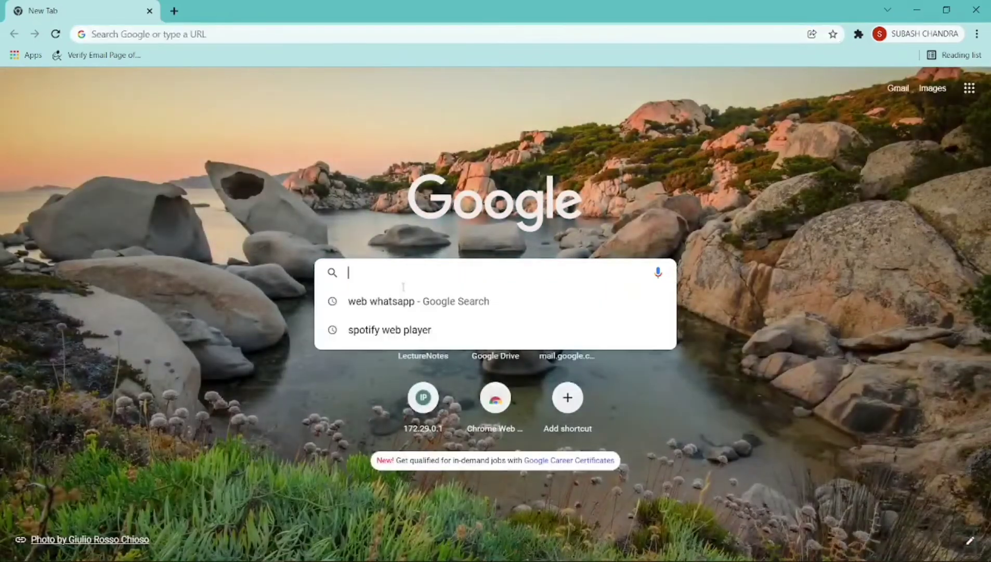
text(vir)
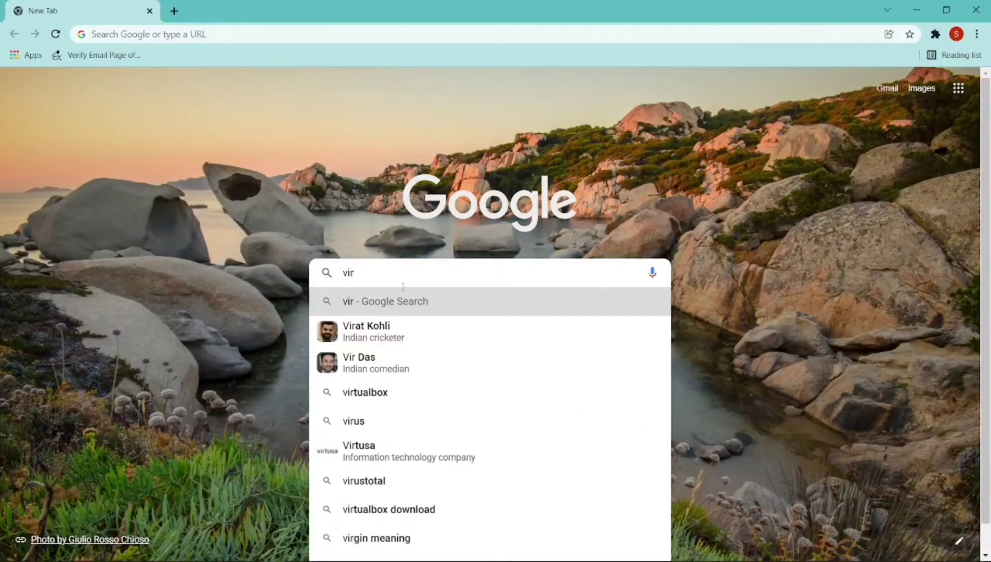
text(tual box)
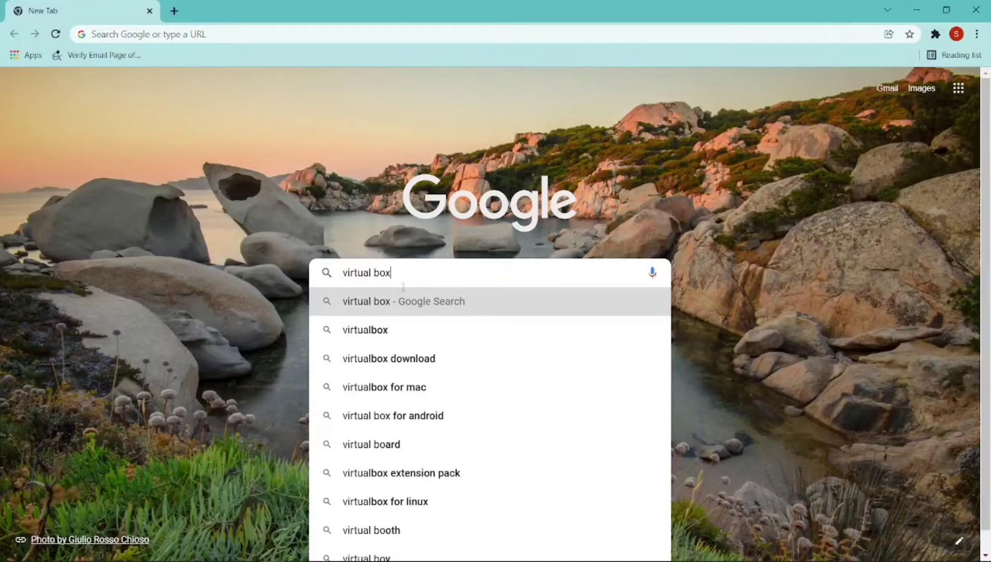
key(Return)
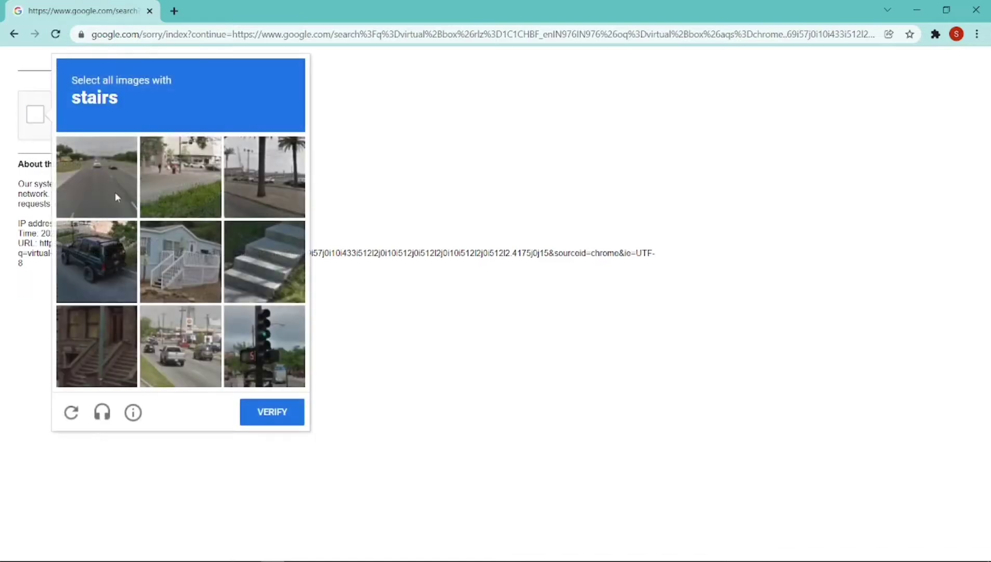
Step: Pass the image verification by selecting the stairs pictures, and view the Oracle VM VirtualBox website from the results before closing the browser
click(226, 260)
click(98, 332)
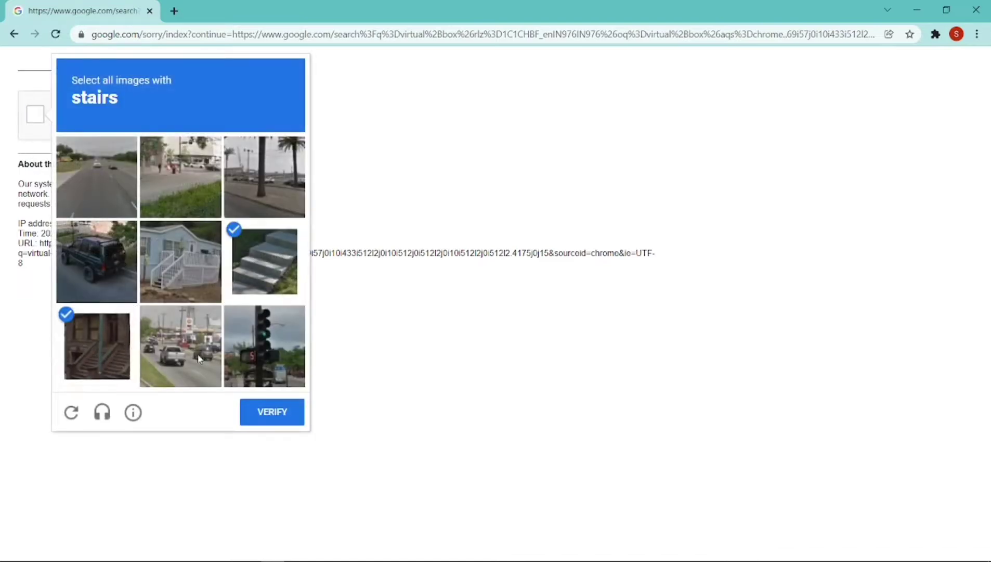
click(213, 288)
click(268, 410)
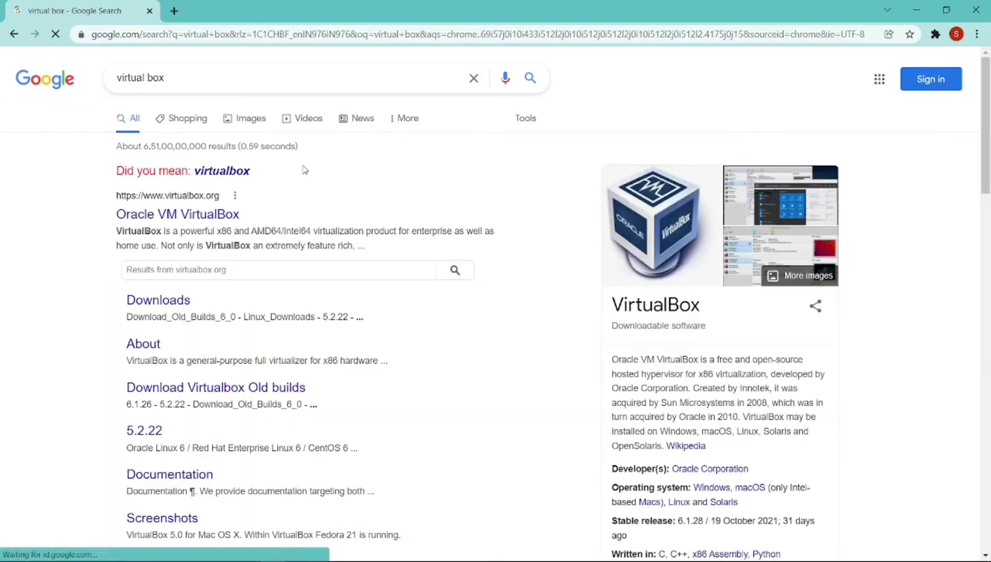
click(222, 215)
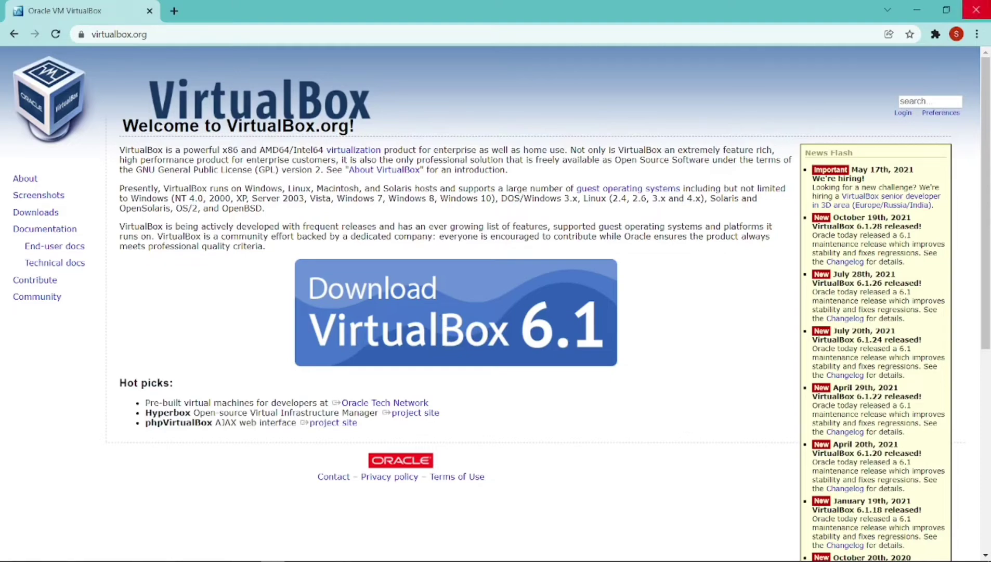
click(977, 9)
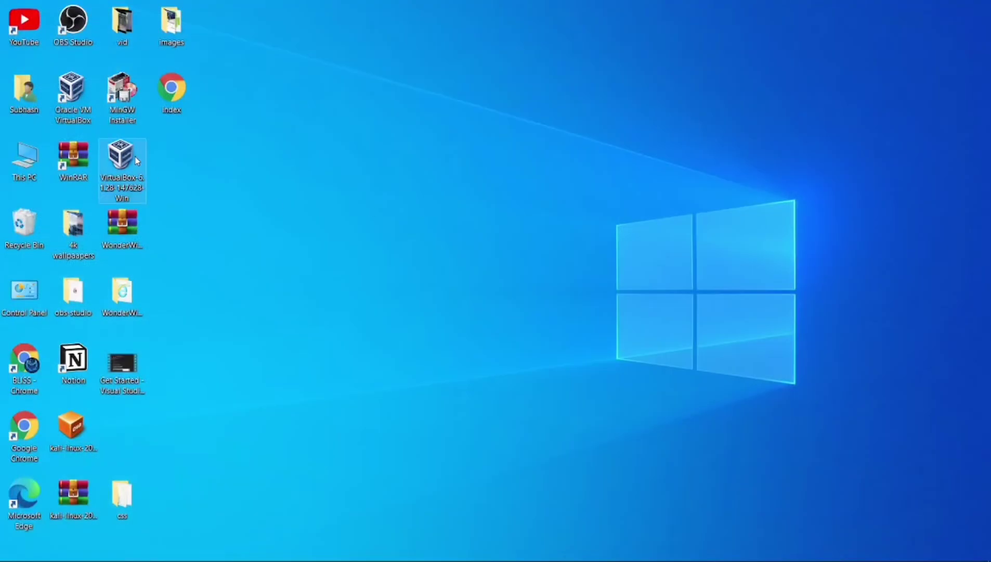
double_click(121, 156)
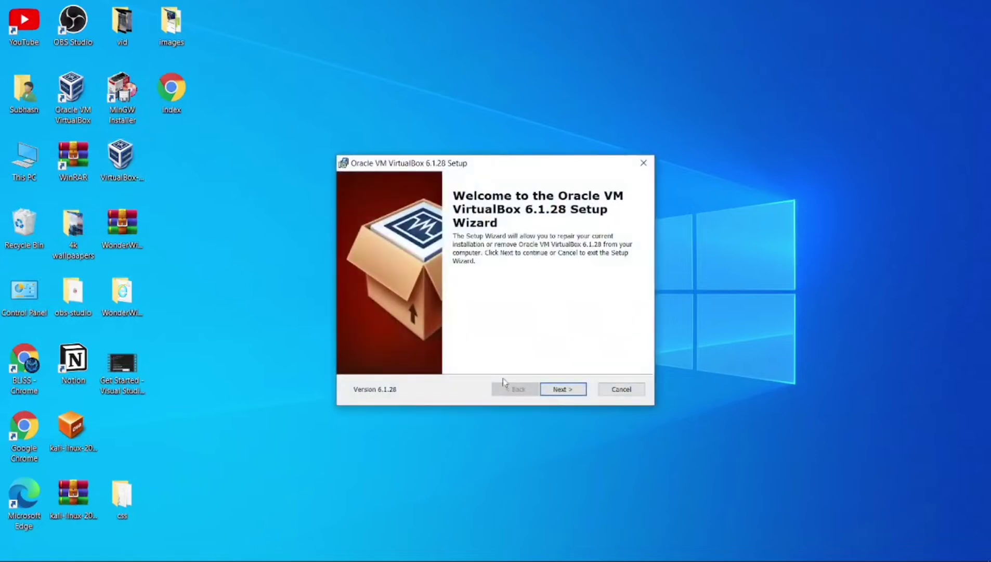
click(569, 389)
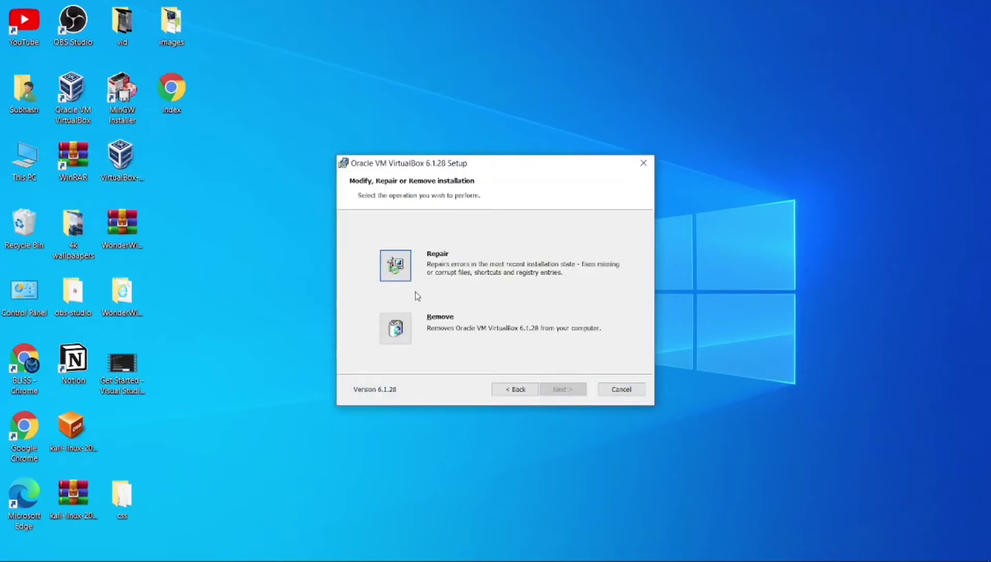
click(644, 163)
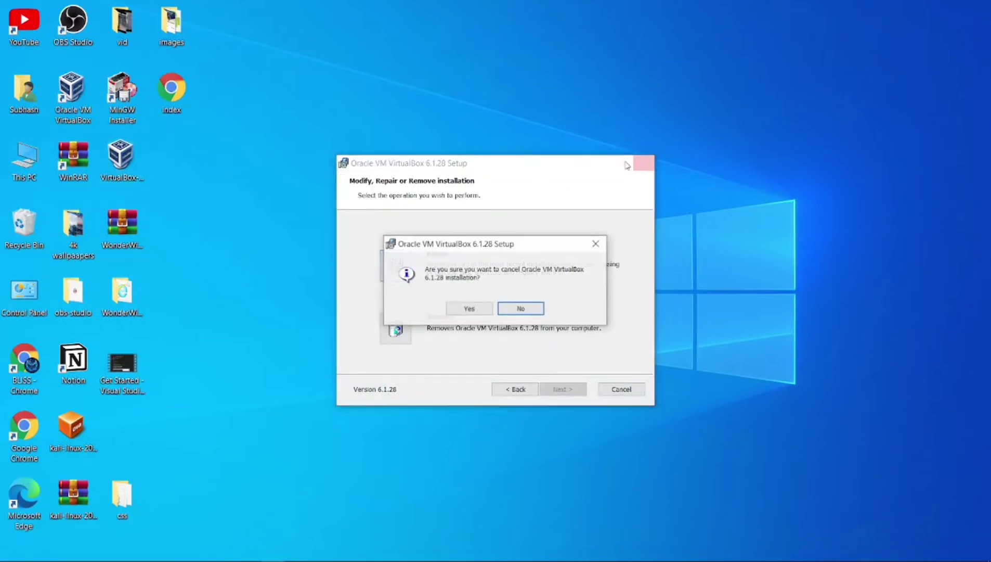
click(465, 309)
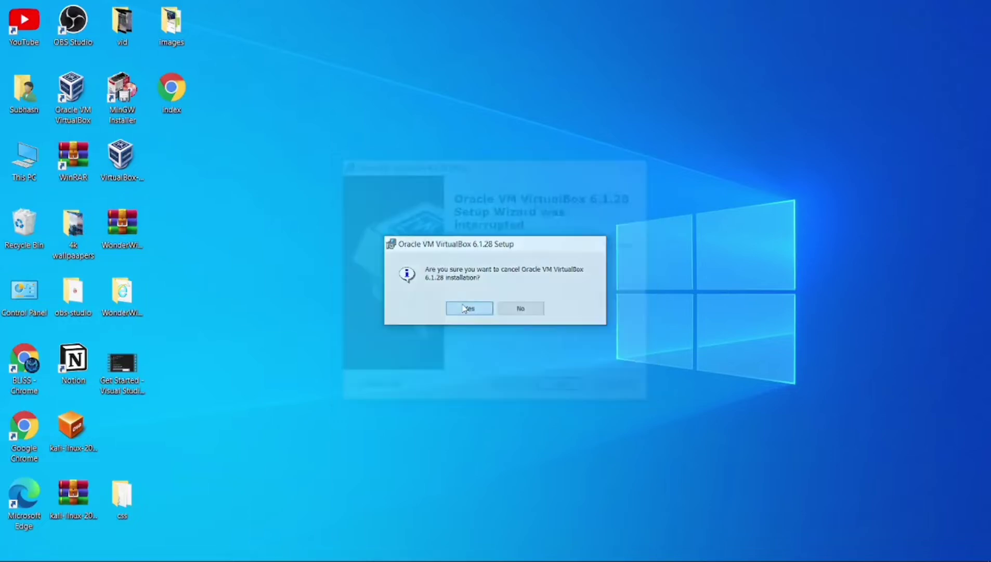
click(642, 164)
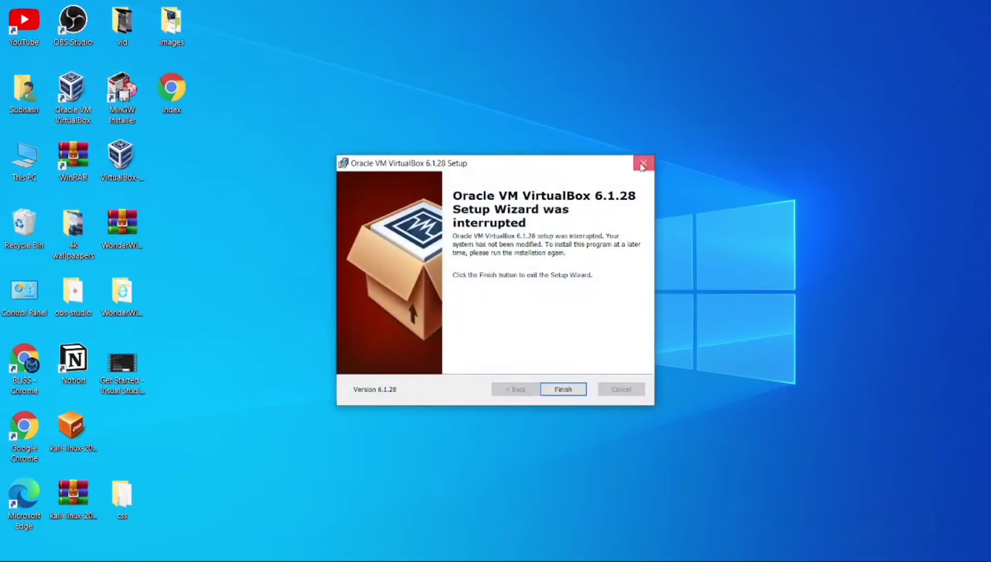
Step: Open Oracle VM VirtualBox Manager to view the existing virtual machines, and close it
double_click(82, 110)
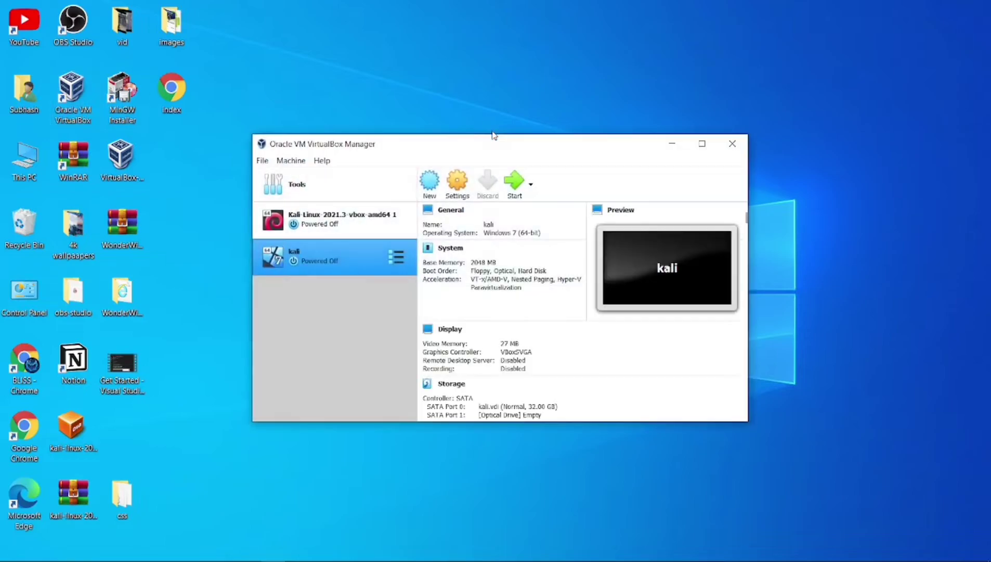
drag(468, 149, 528, 68)
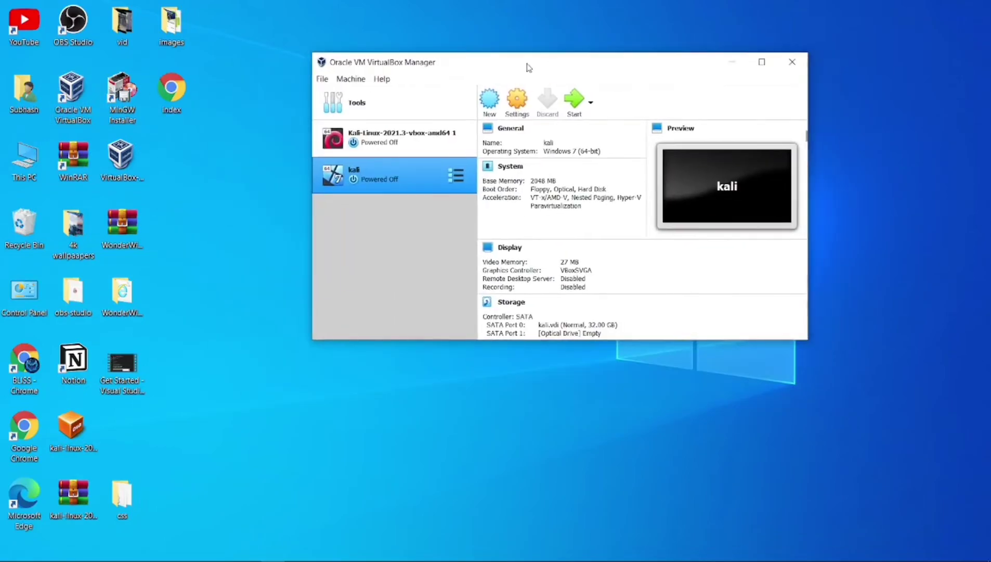
click(792, 62)
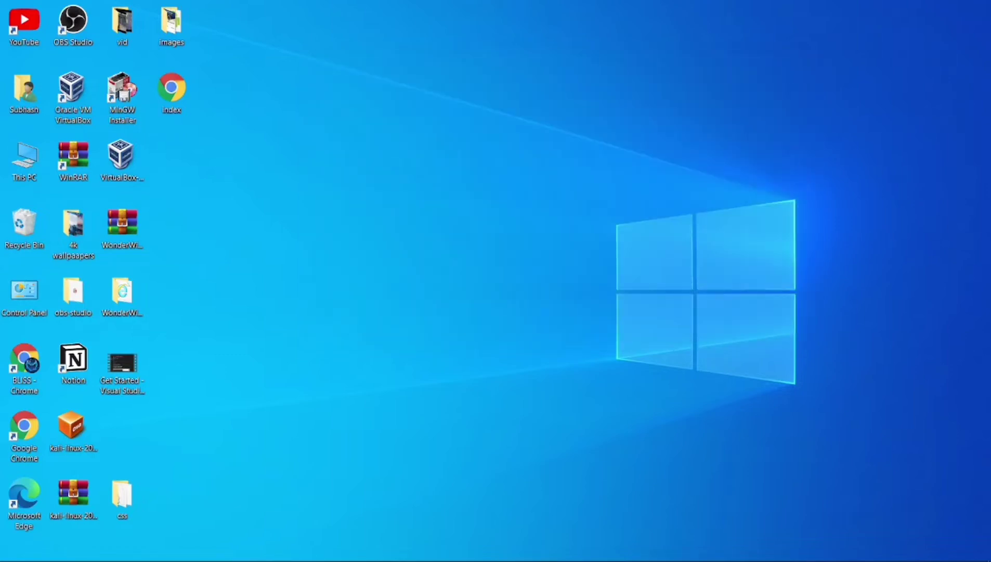
Step: Reopen Google Chrome with the first profile and search Google for "get kali"
double_click(26, 457)
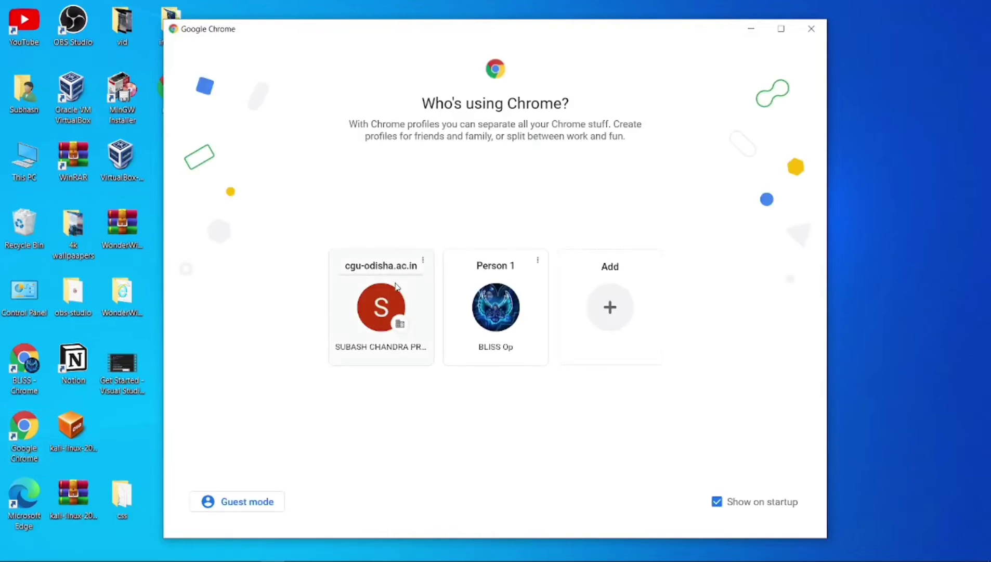
double_click(395, 287)
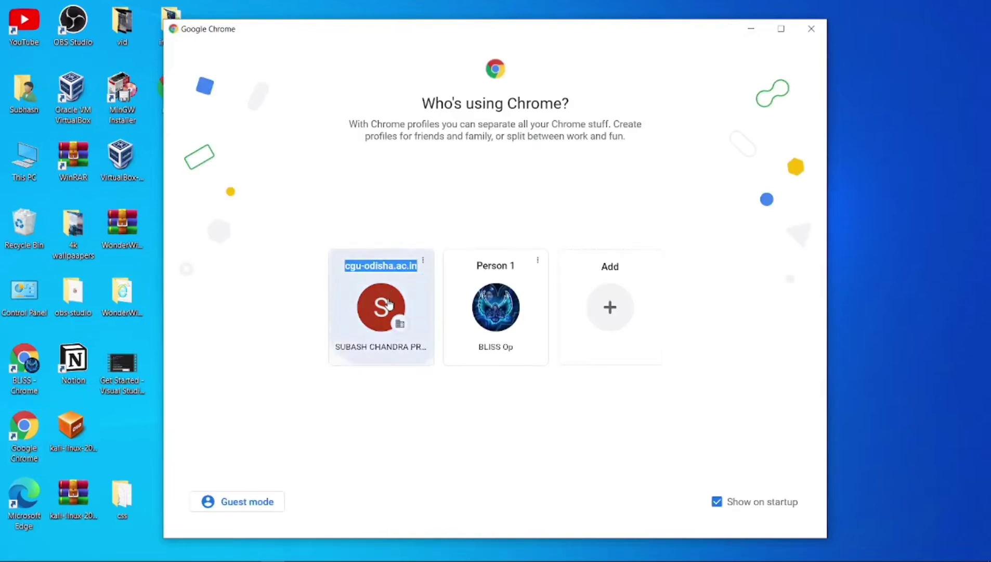
click(396, 290)
text(get kali)
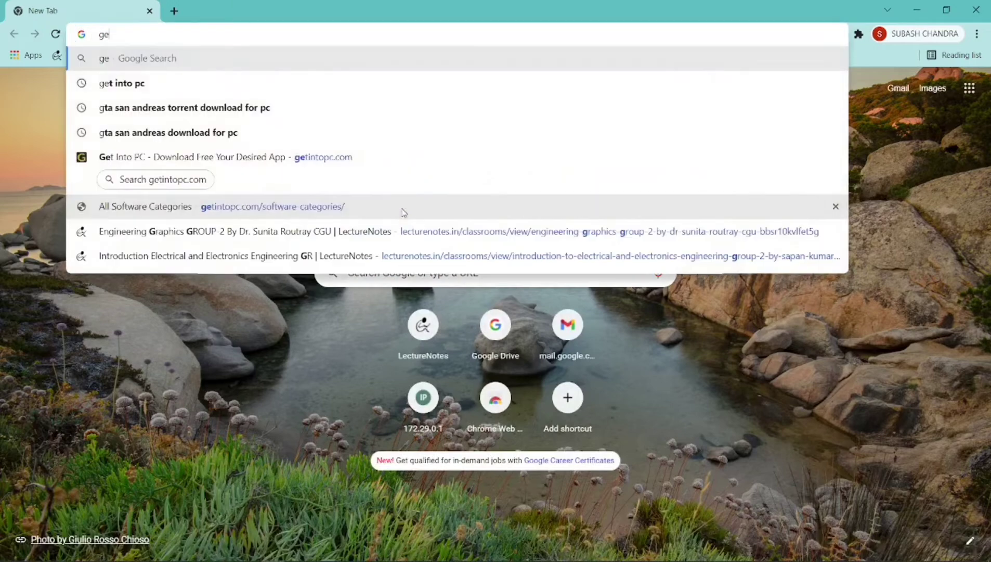
key(Return)
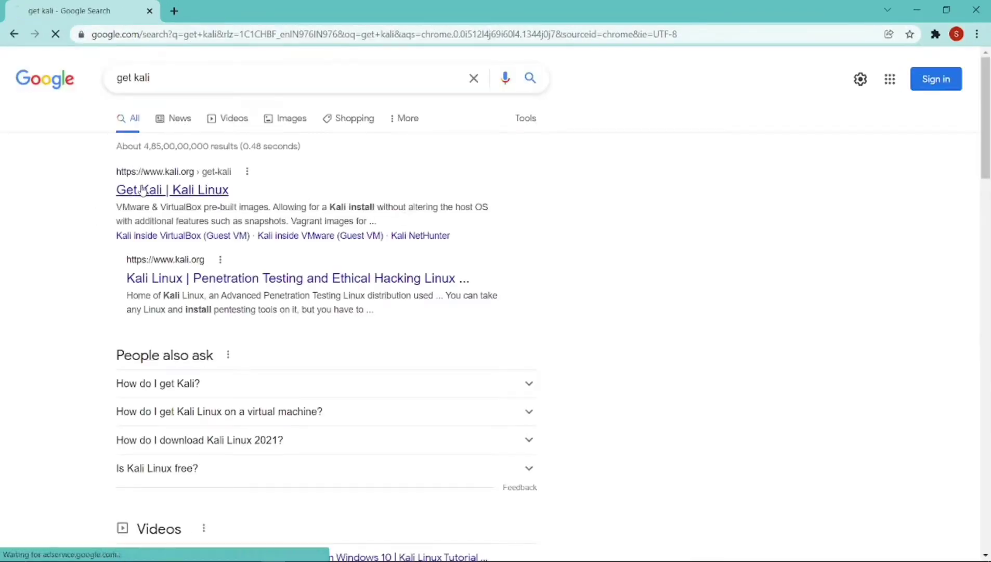
Step: Open the Get Kali page from the results in its dark theme and go to the Virtual Machines section
click(229, 191)
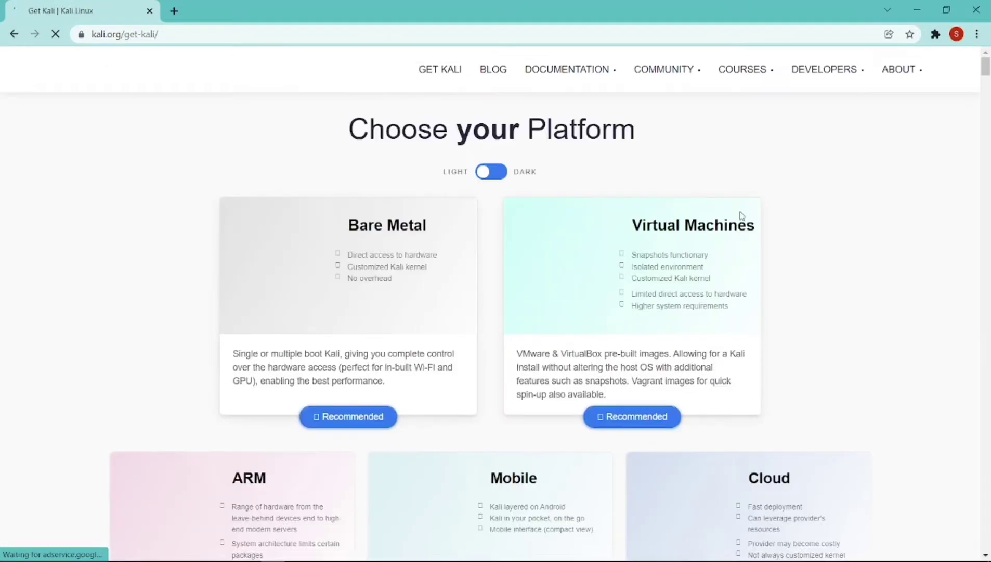
click(487, 177)
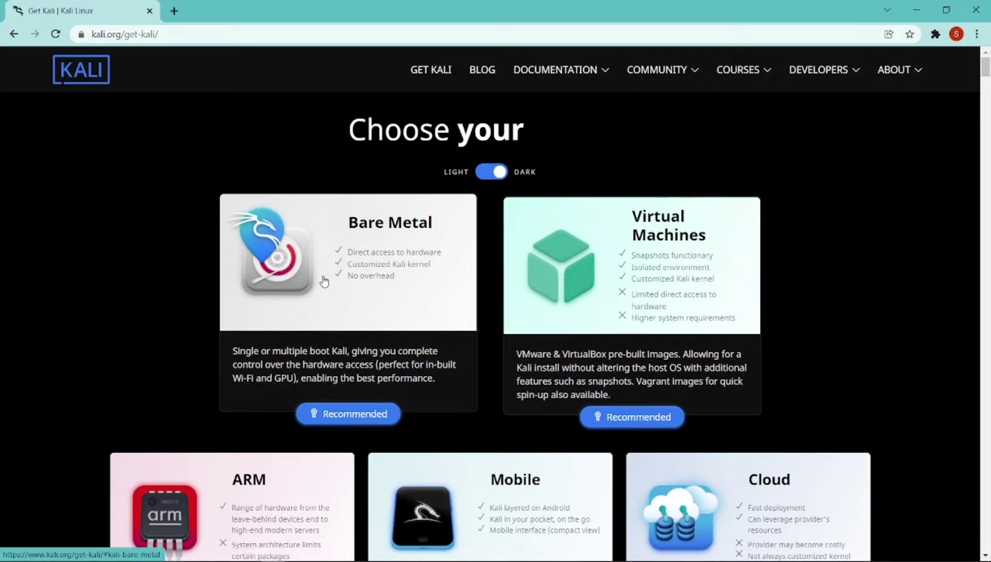
click(671, 257)
scroll(589, 361, up, 12)
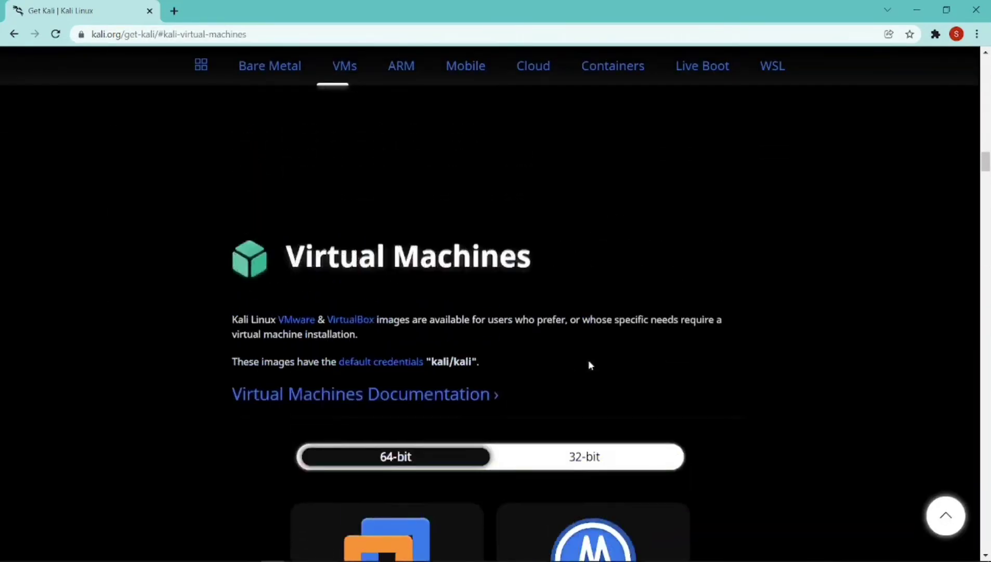
scroll(589, 359, up, 10)
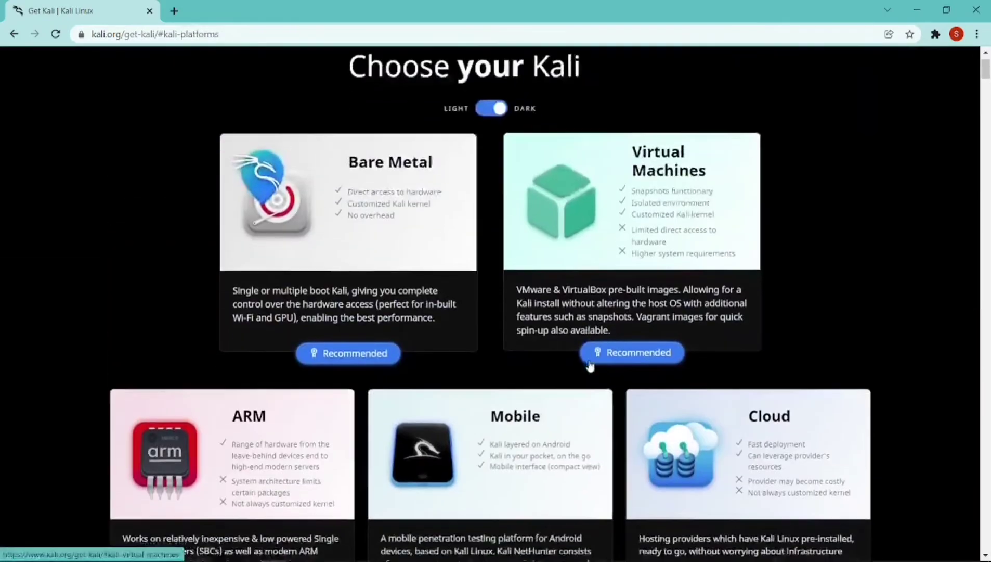
click(590, 281)
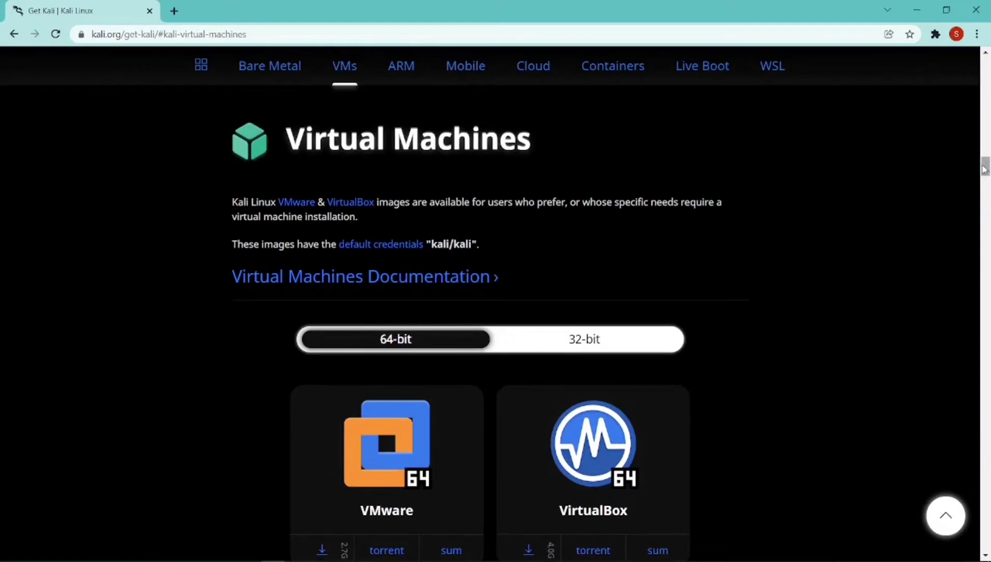
Step: Download the 64-bit VirtualBox image of Kali Linux, pause the download and minimize the browser
drag(984, 169, 984, 174)
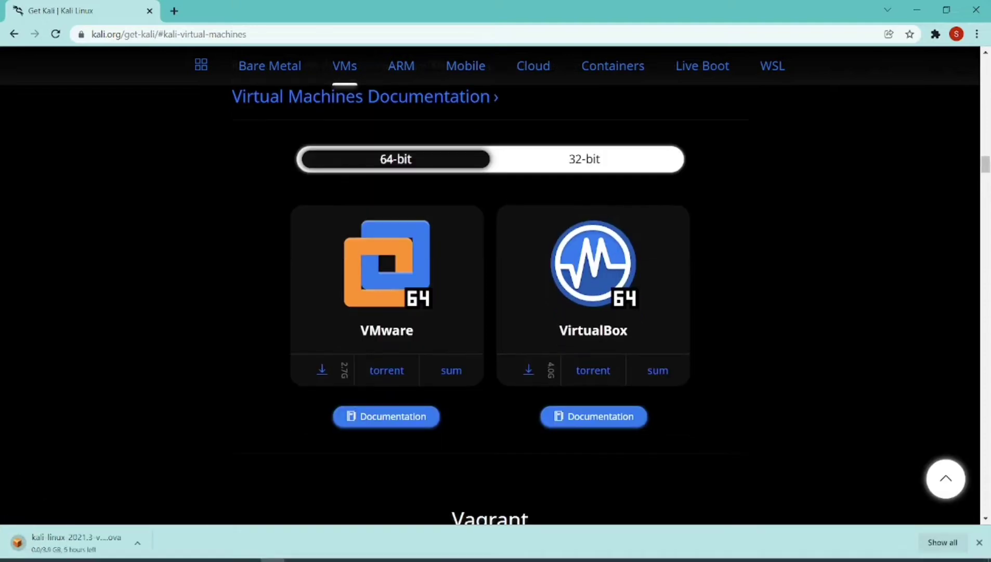
click(139, 544)
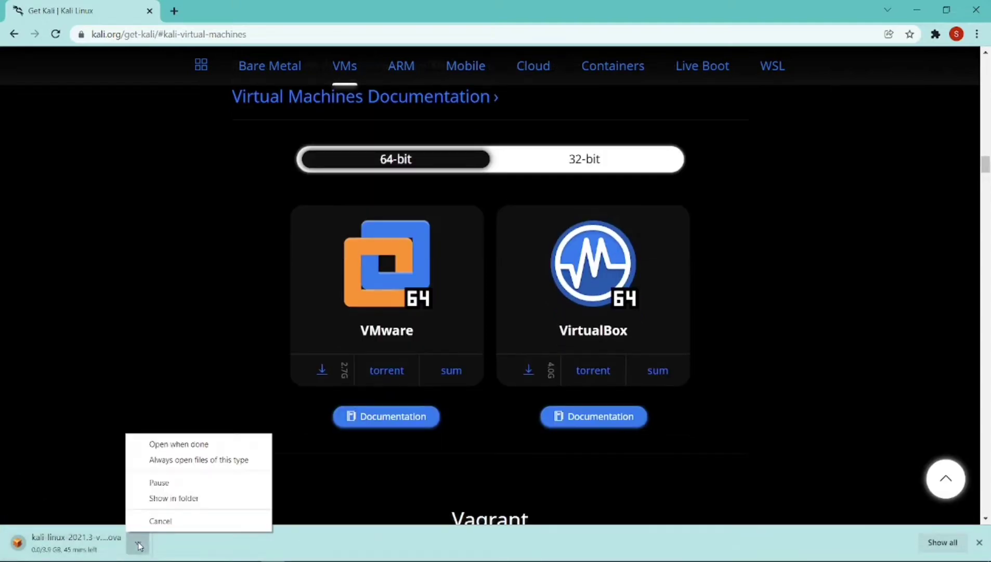
click(158, 482)
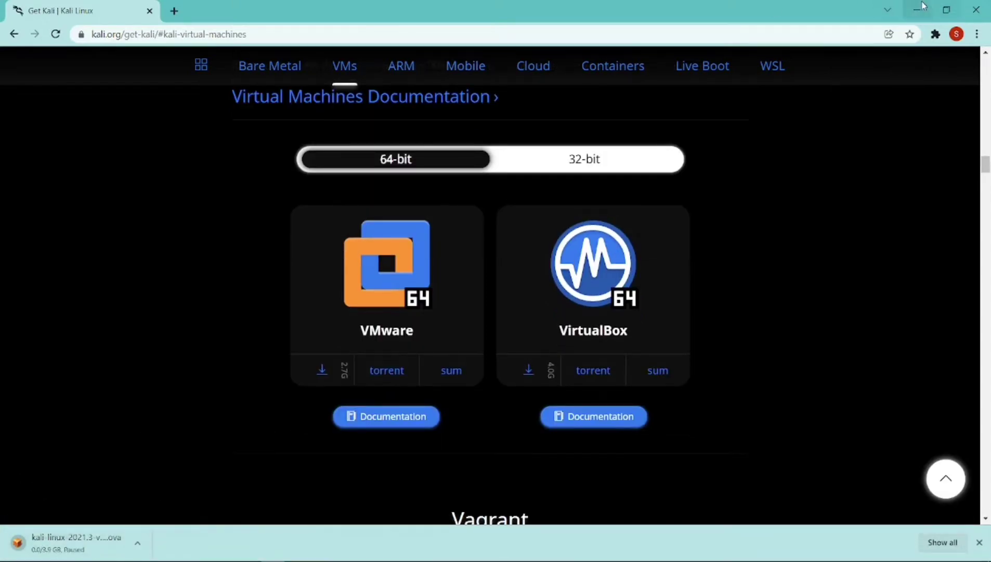
click(917, 9)
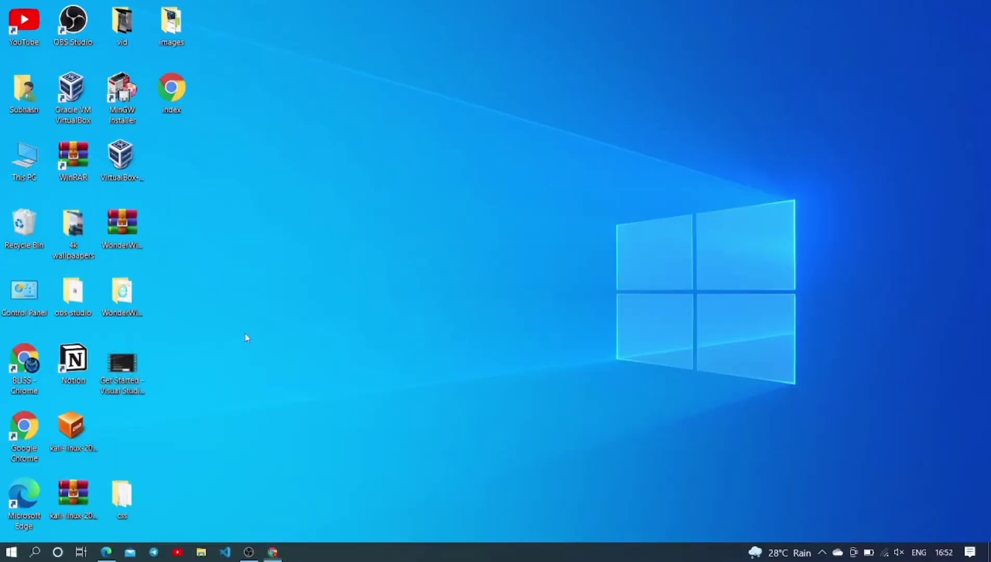
click(70, 436)
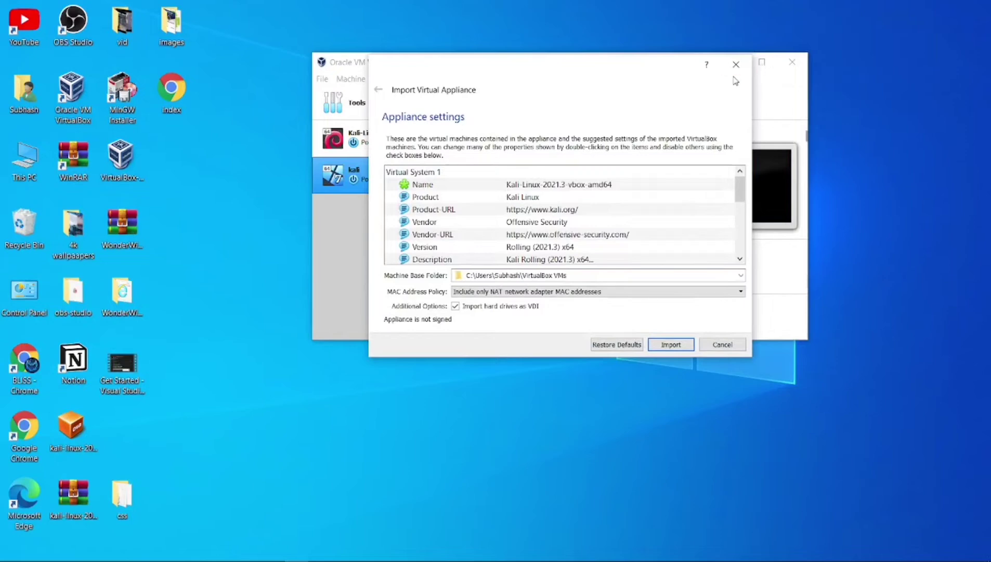
click(736, 64)
click(786, 65)
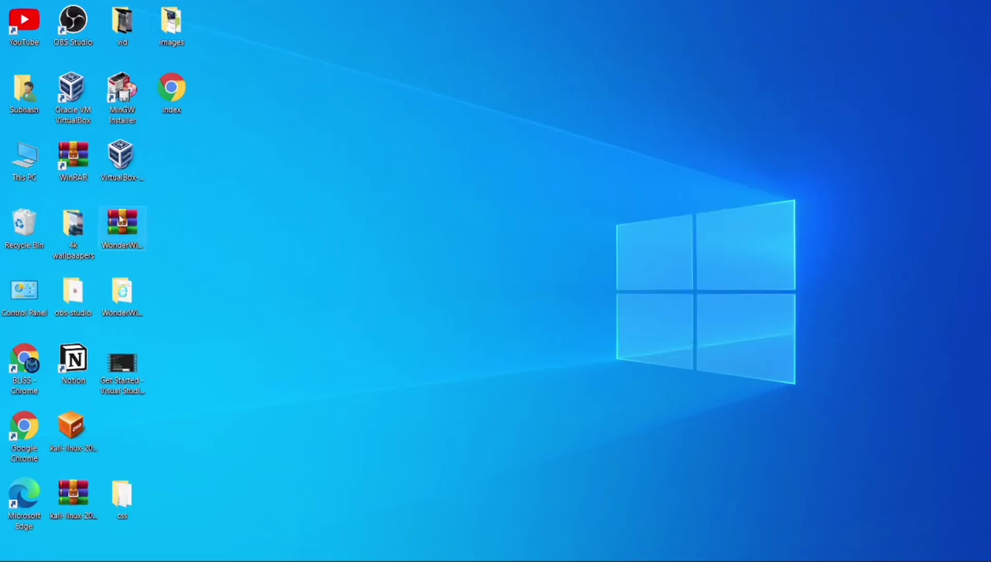
Step: Open Oracle VM VirtualBox and start creating a new virtual machine named kali with the type Linux
double_click(91, 115)
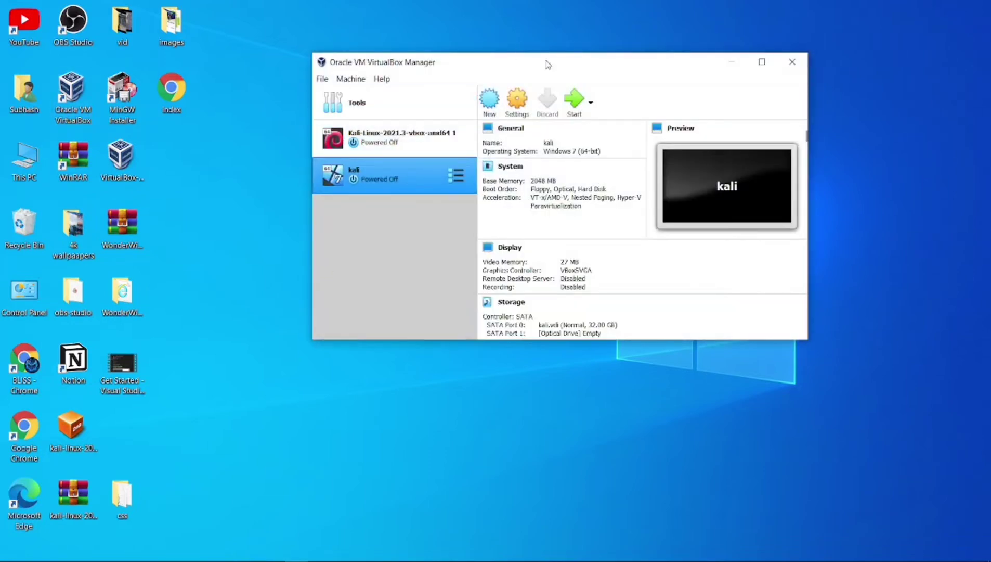
click(486, 106)
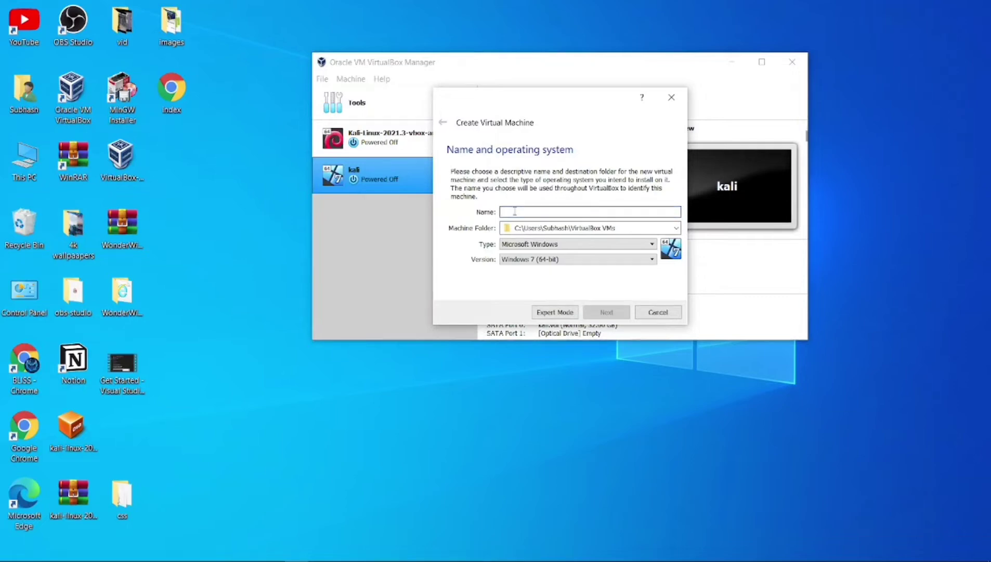
text(kali)
click(541, 245)
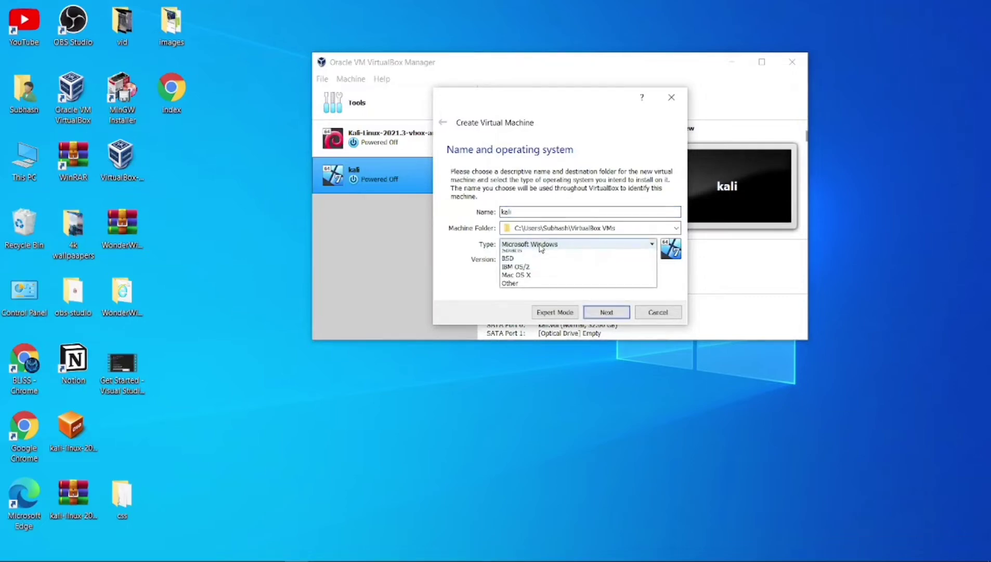
click(519, 263)
Step: Set the new virtual machine's operating system version to Debian (64-bit)
click(520, 260)
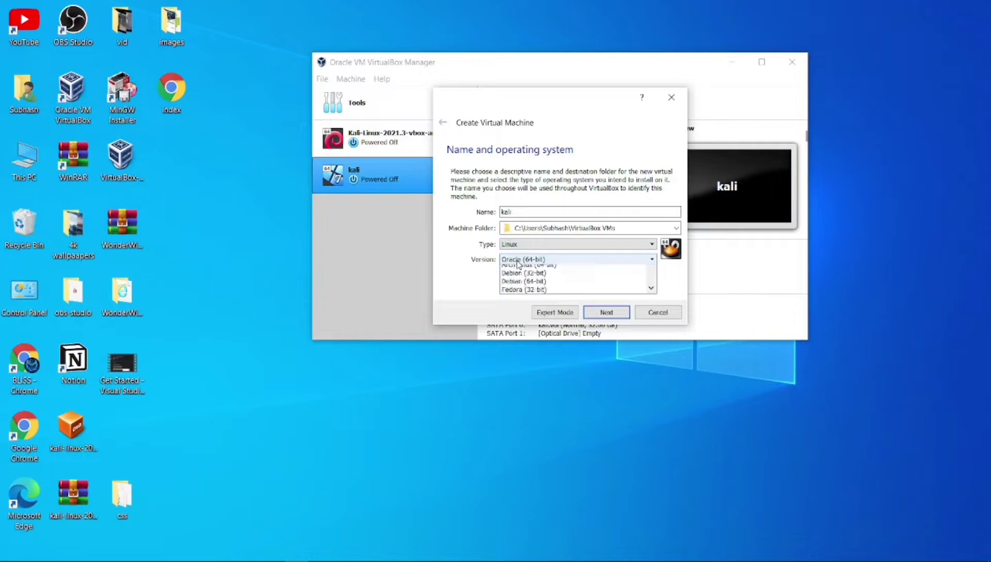
key(Up)
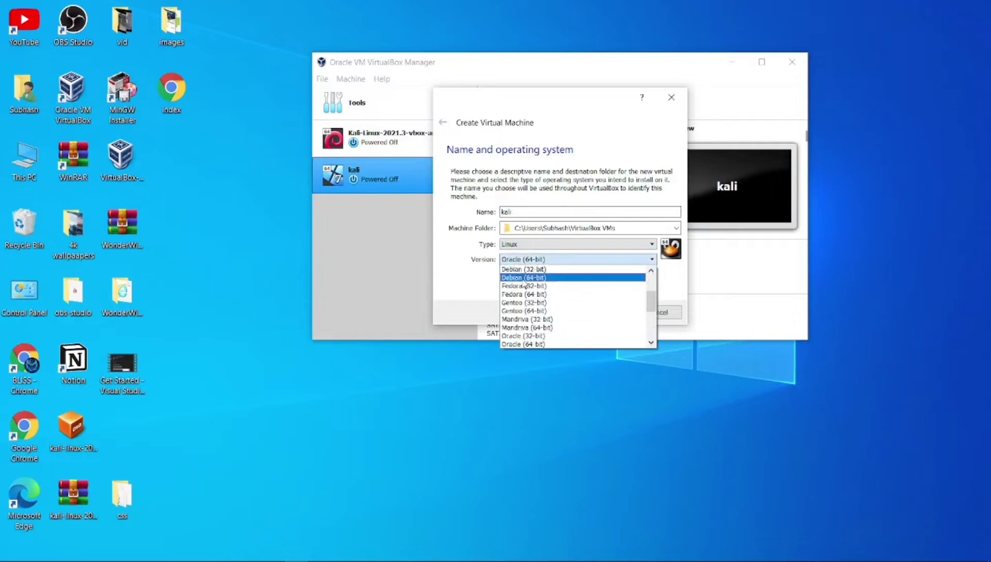
key(Return)
click(525, 264)
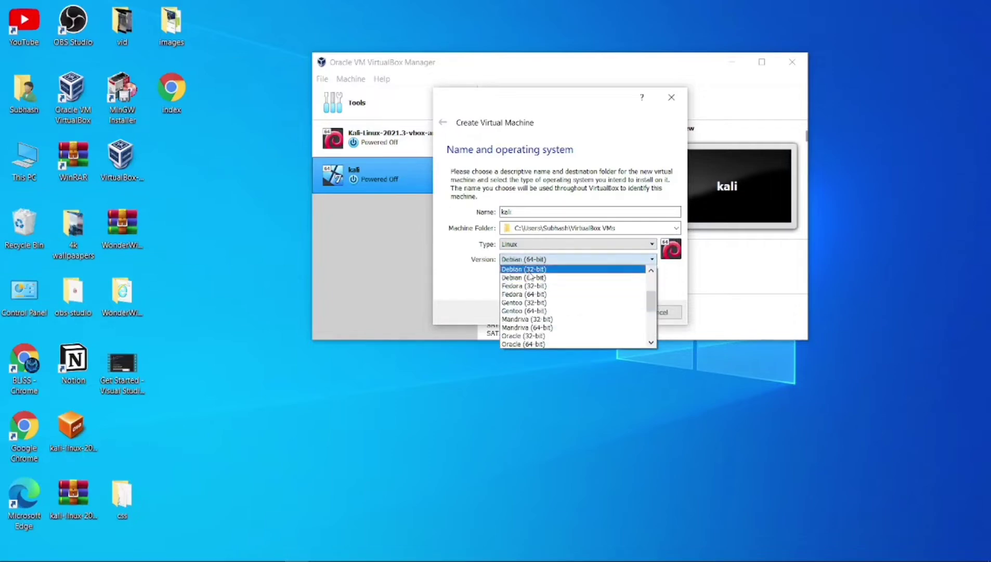
click(532, 278)
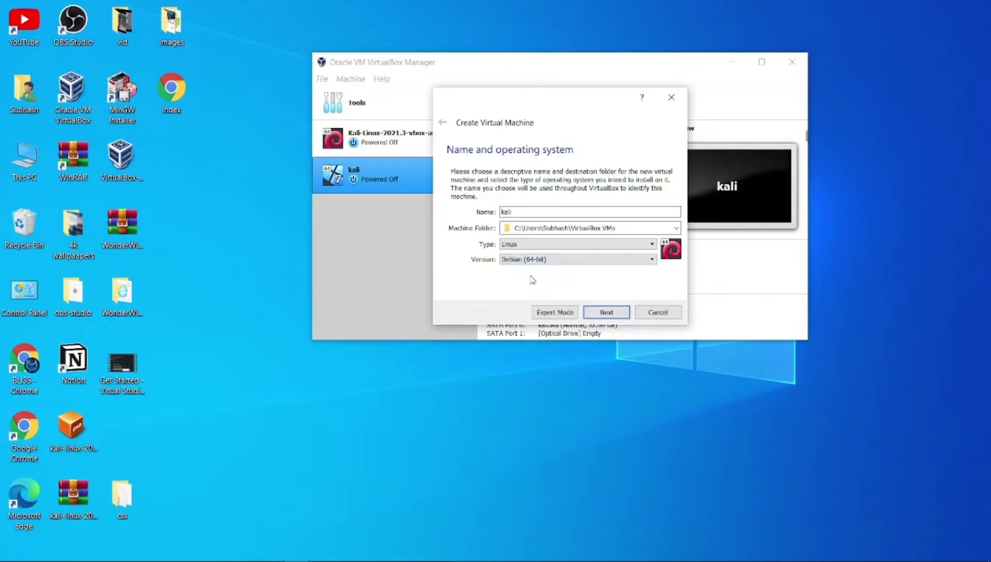
click(528, 261)
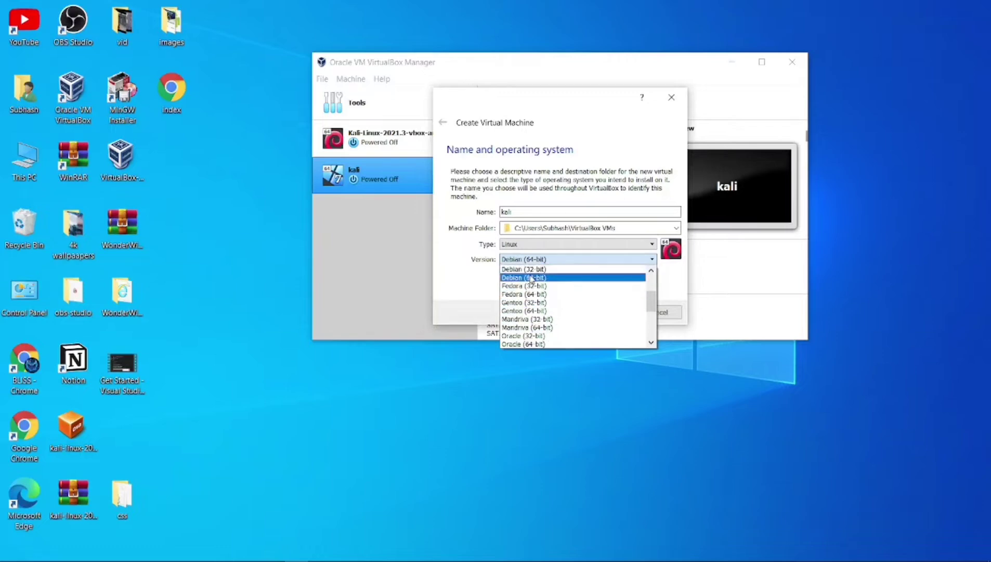
click(531, 278)
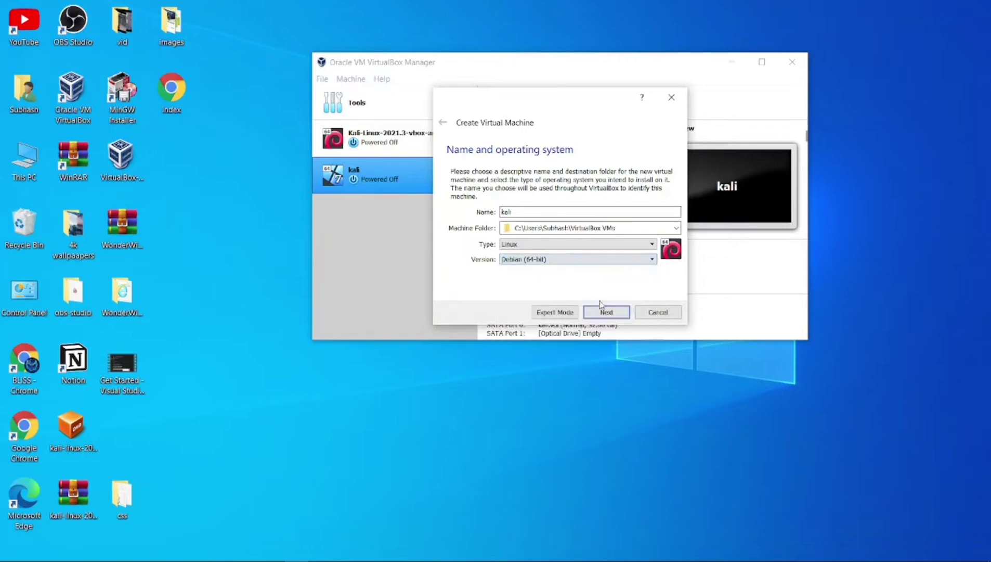
Step: Change the new machine's name to kali2 and set its memory size to 2048 MB
click(608, 313)
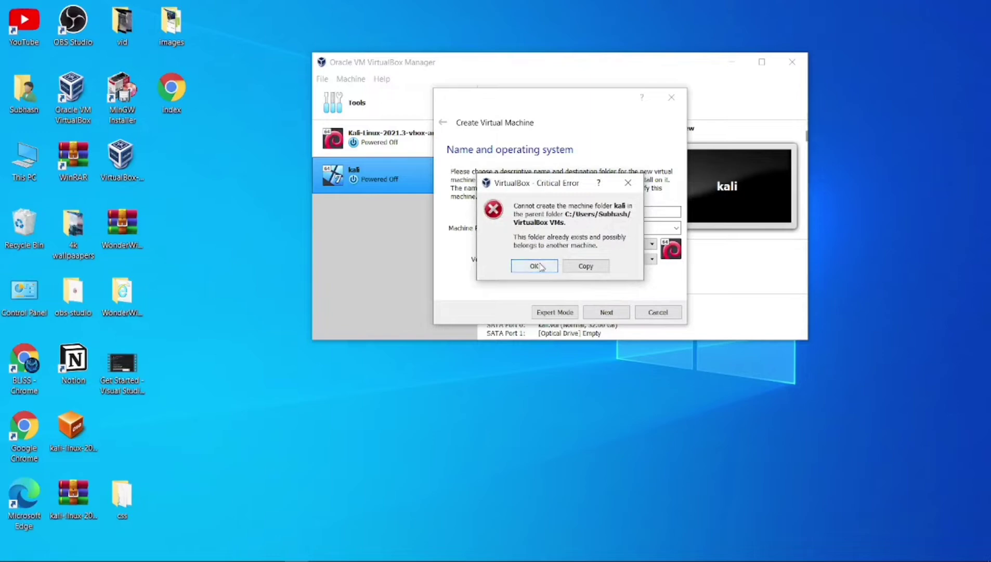
click(628, 183)
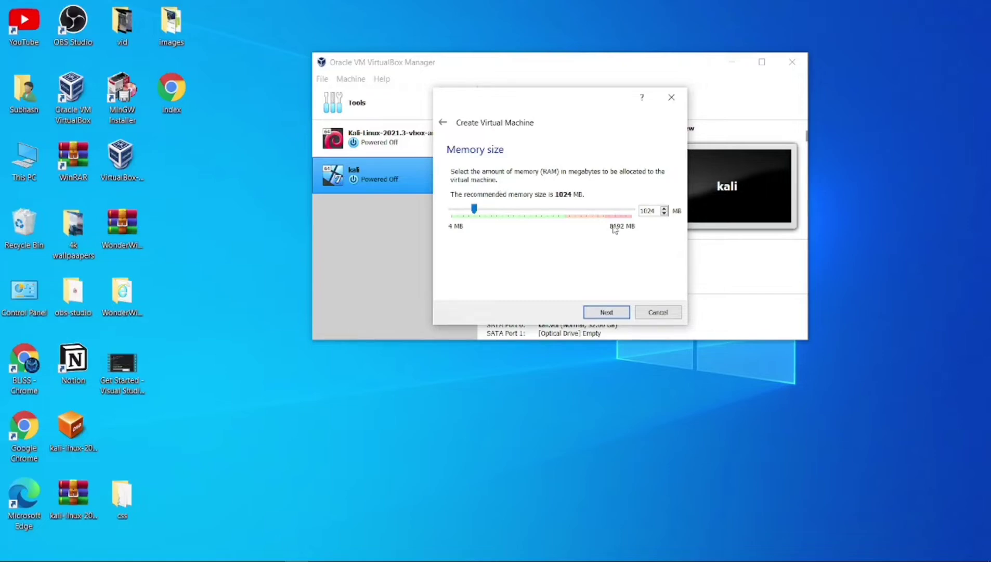
click(500, 210)
click(498, 210)
click(499, 210)
click(607, 312)
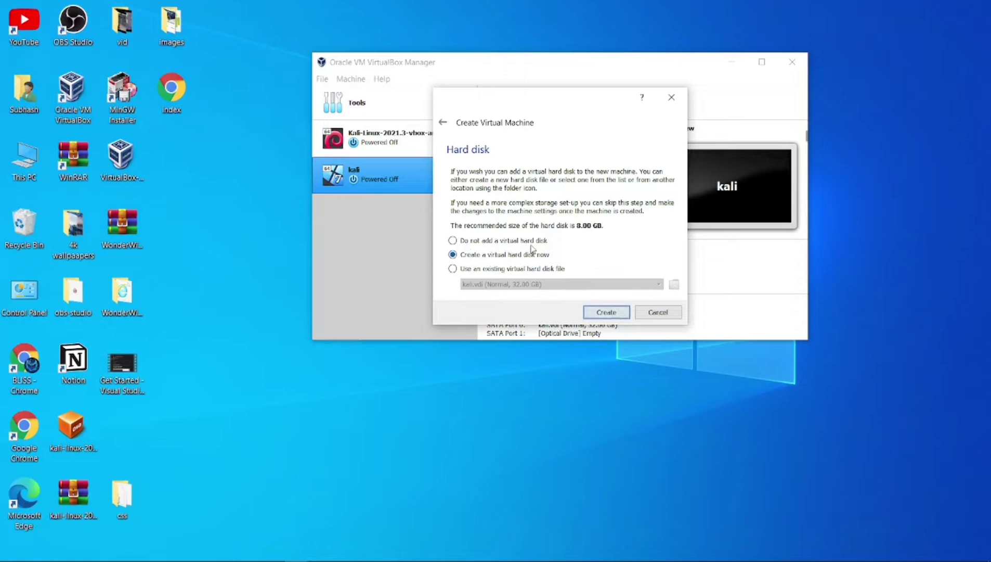
Step: Create a dynamically allocated 8.00 GB VDI virtual hard disk for kali2 in its default folder
click(606, 312)
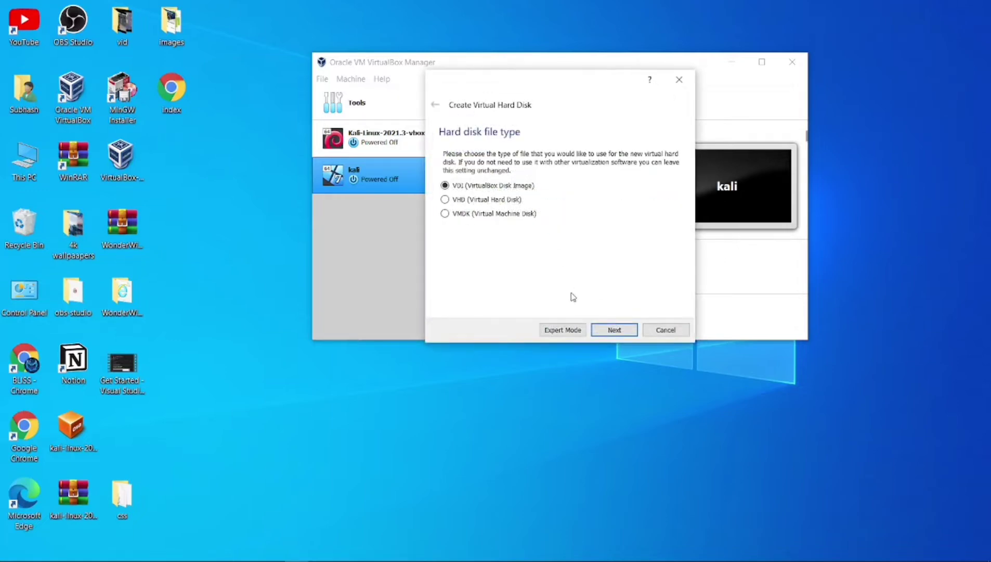
click(614, 329)
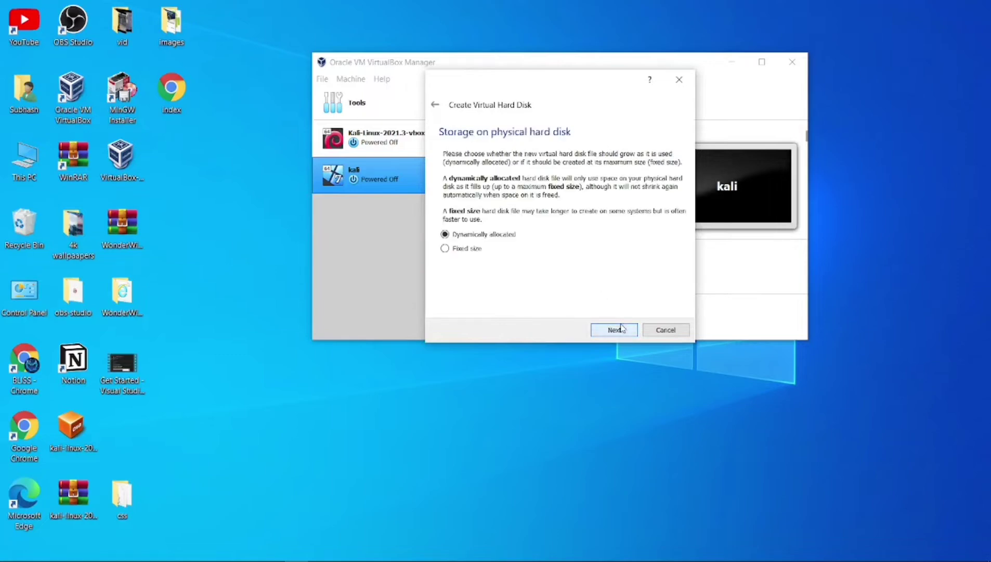
click(614, 330)
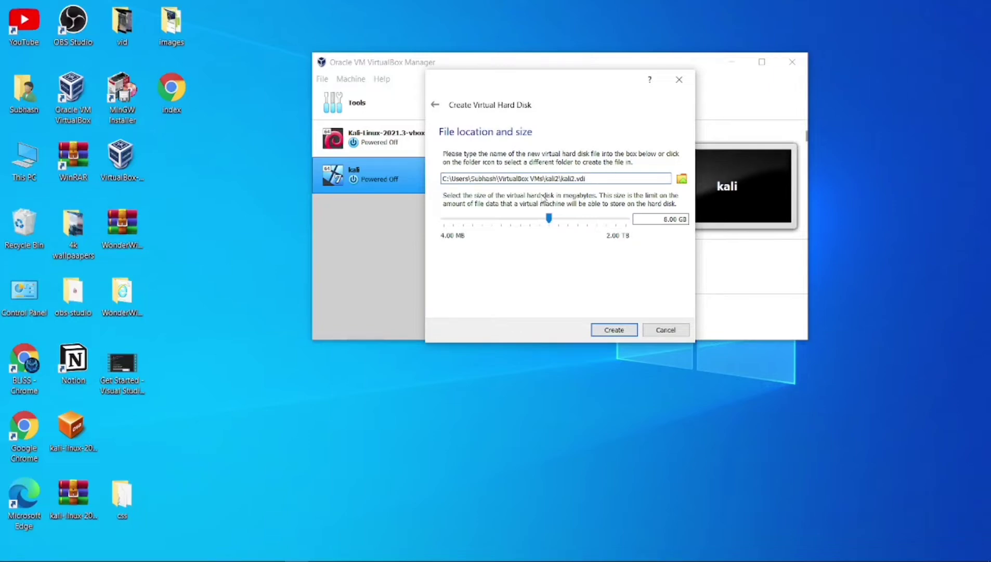
click(682, 180)
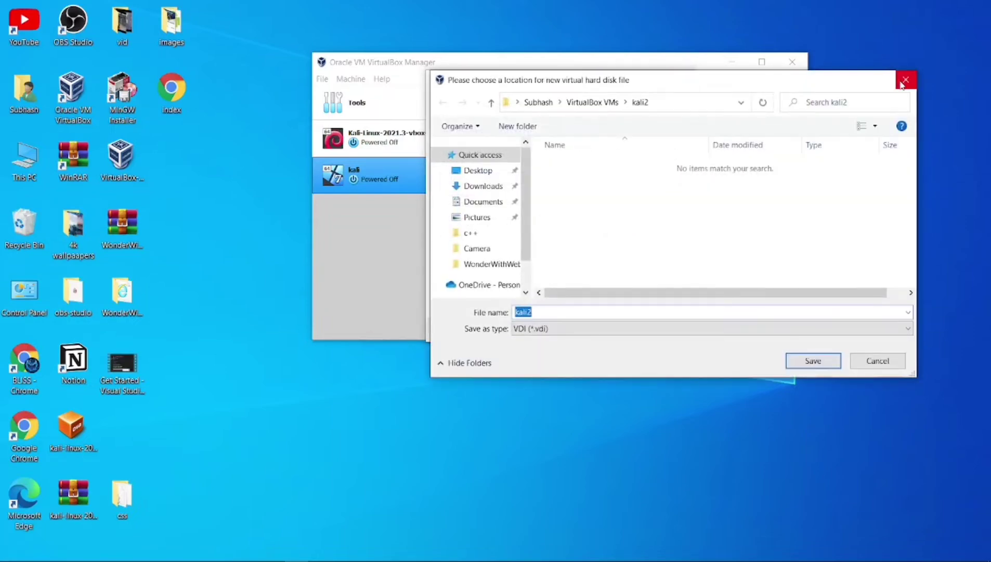
click(903, 81)
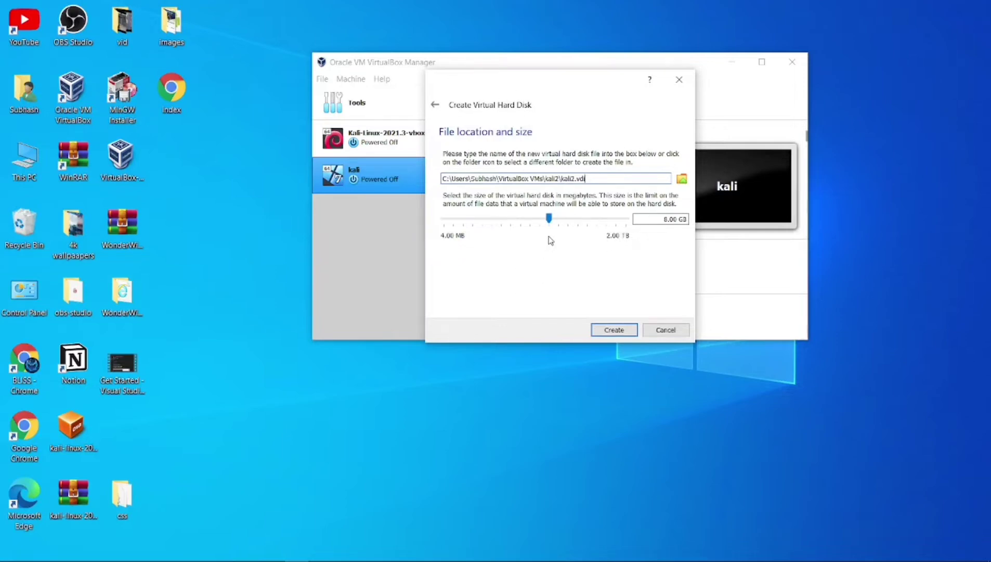
click(616, 331)
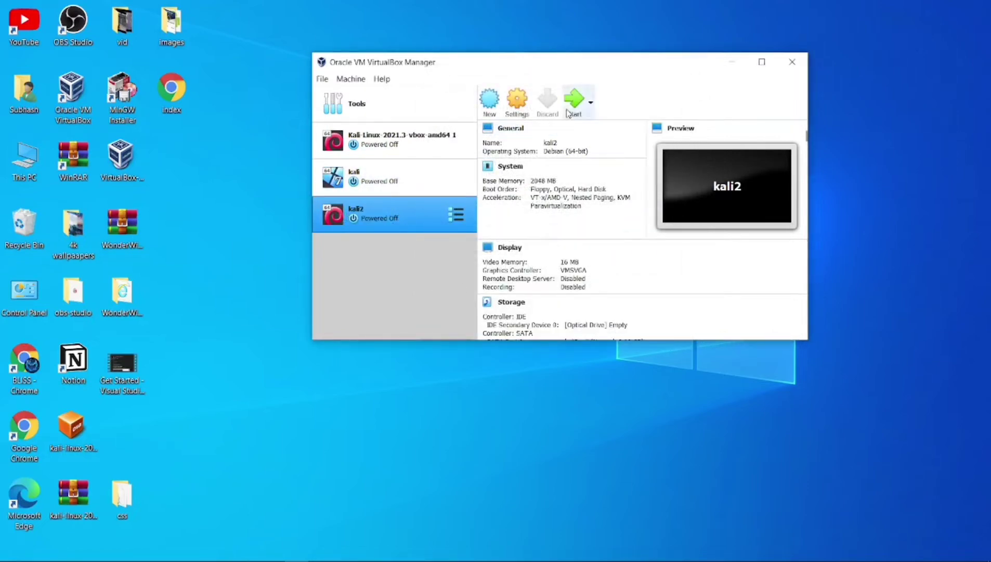
Step: Set both Shared Clipboard and Drag'n'Drop to Bidirectional in the settings of kali2
click(517, 99)
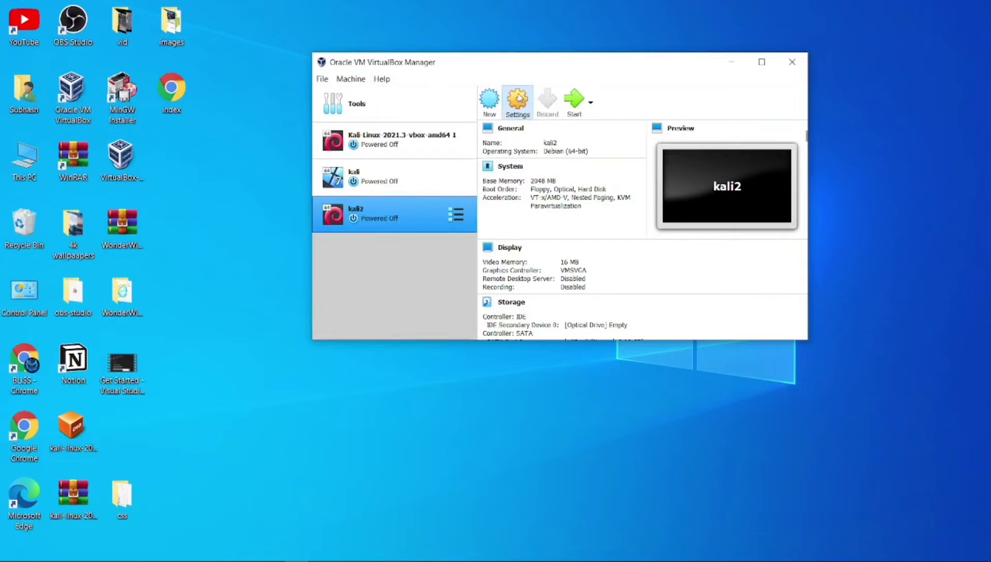
click(508, 103)
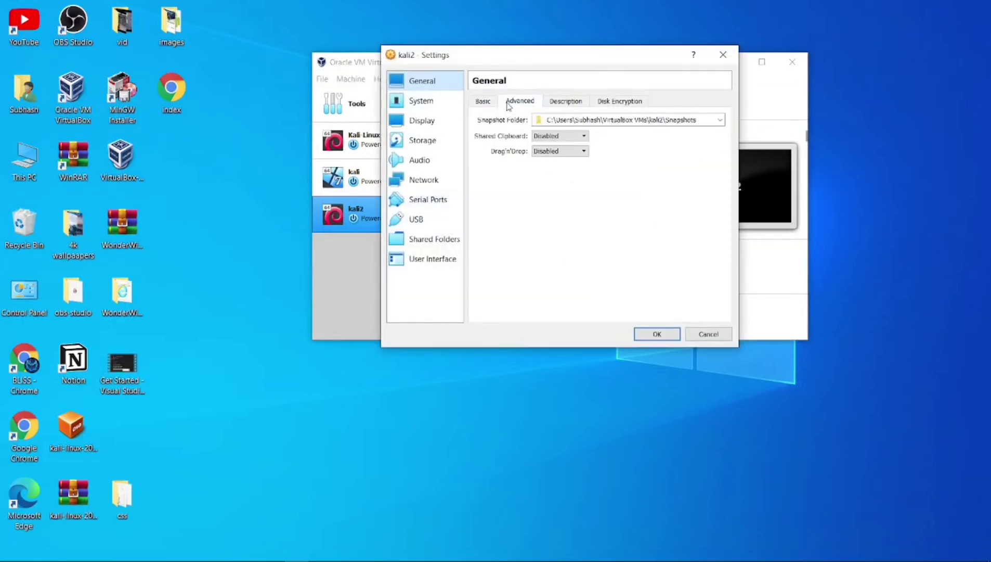
click(549, 136)
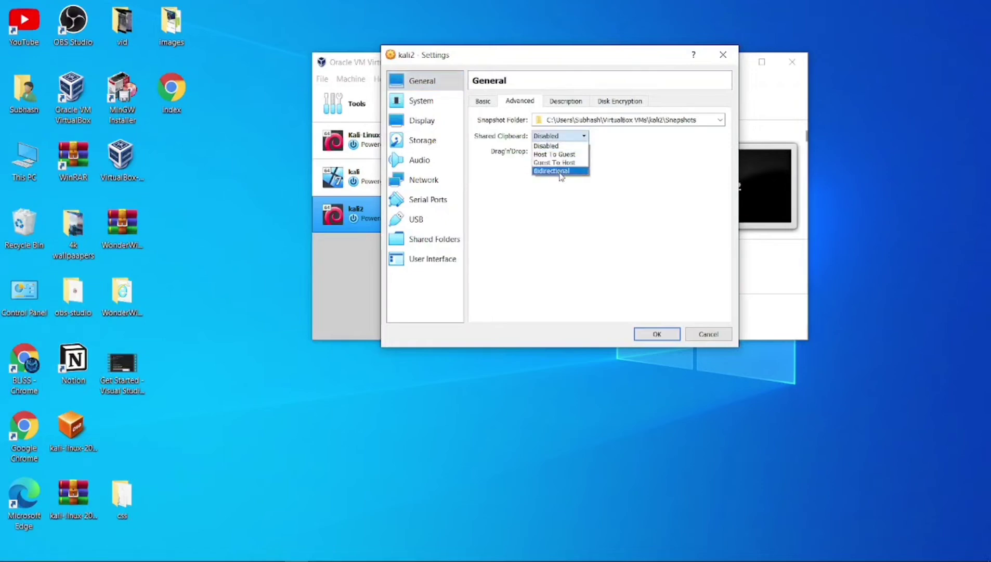
click(560, 172)
click(560, 151)
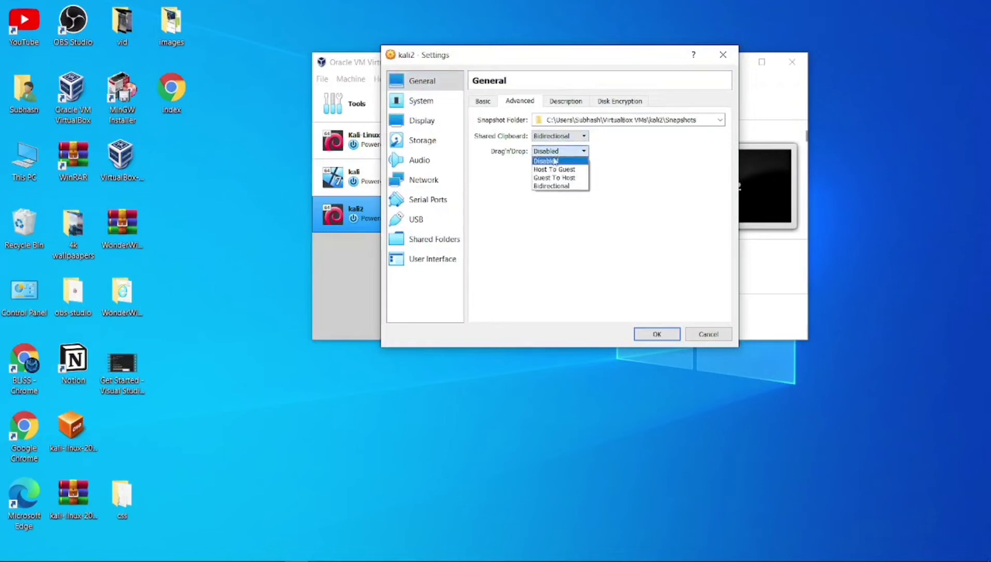
click(560, 187)
Step: Load the kali-linux-2021.3-installer-amd64 disk file from the Desktop into the empty IDE optical drive of kali2
click(483, 101)
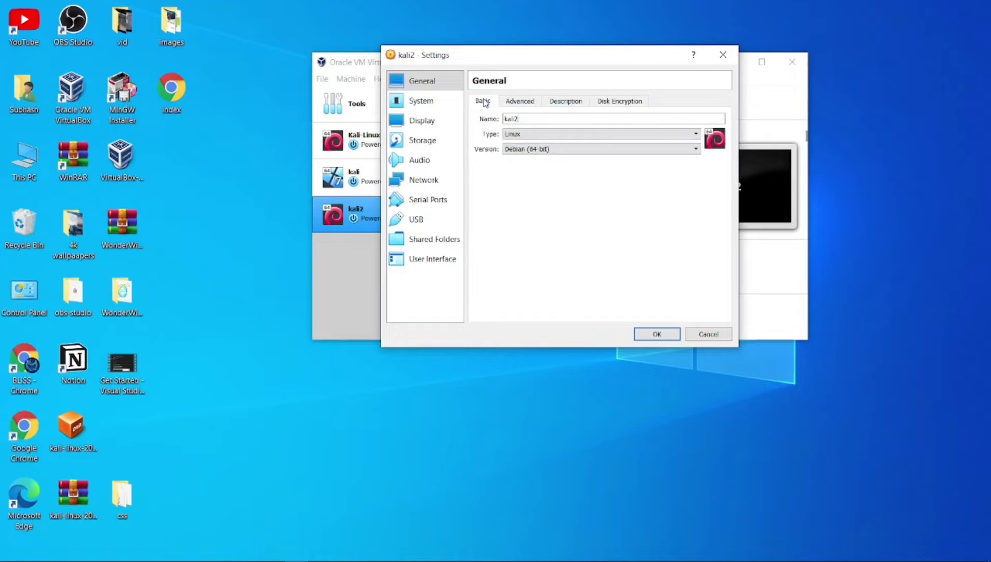
click(432, 107)
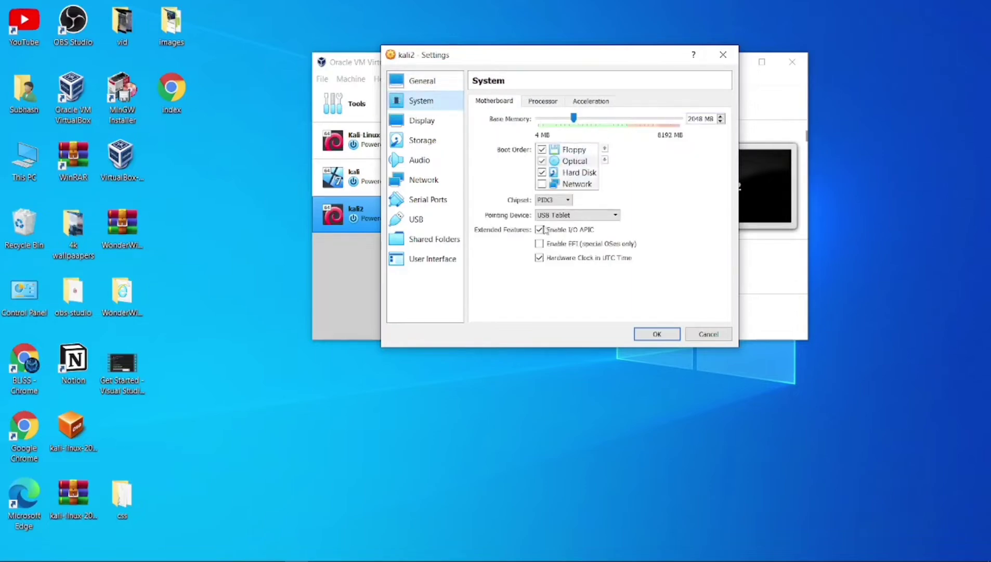
click(430, 127)
click(433, 140)
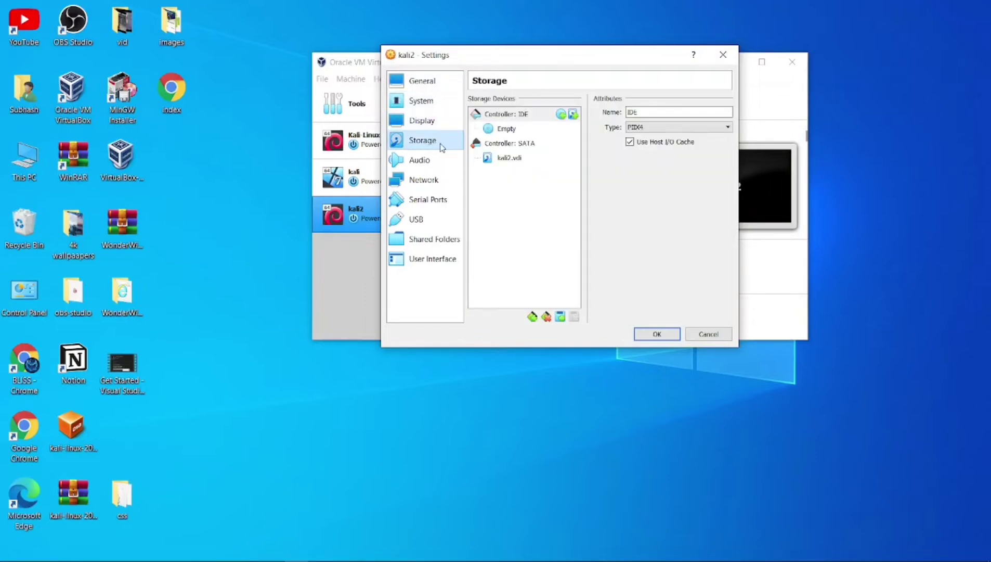
click(510, 129)
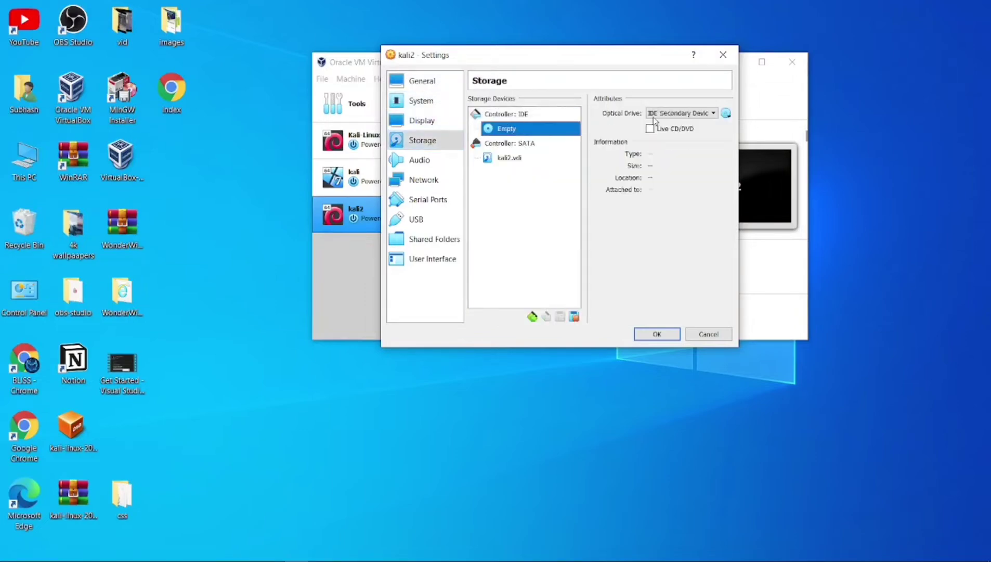
click(726, 113)
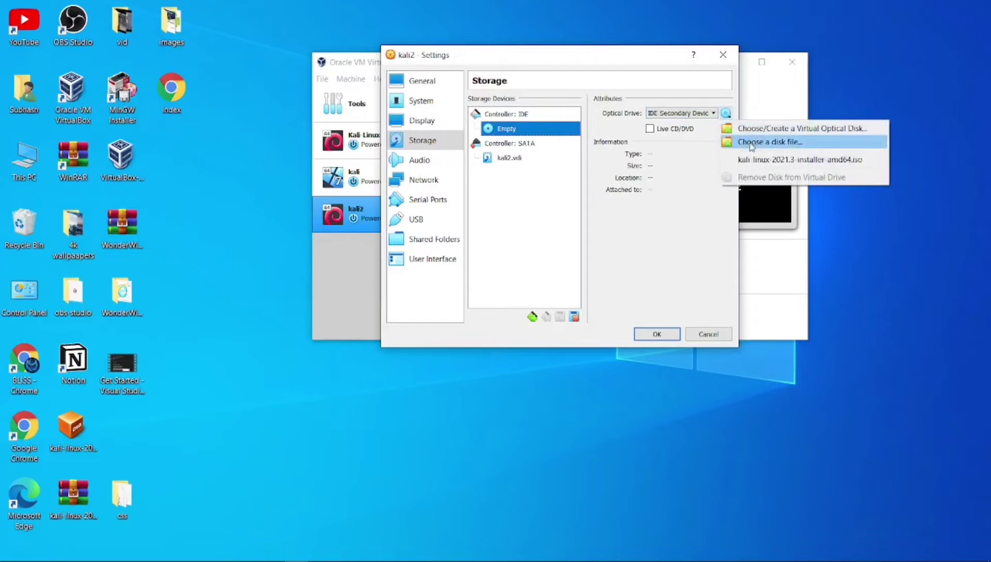
click(750, 143)
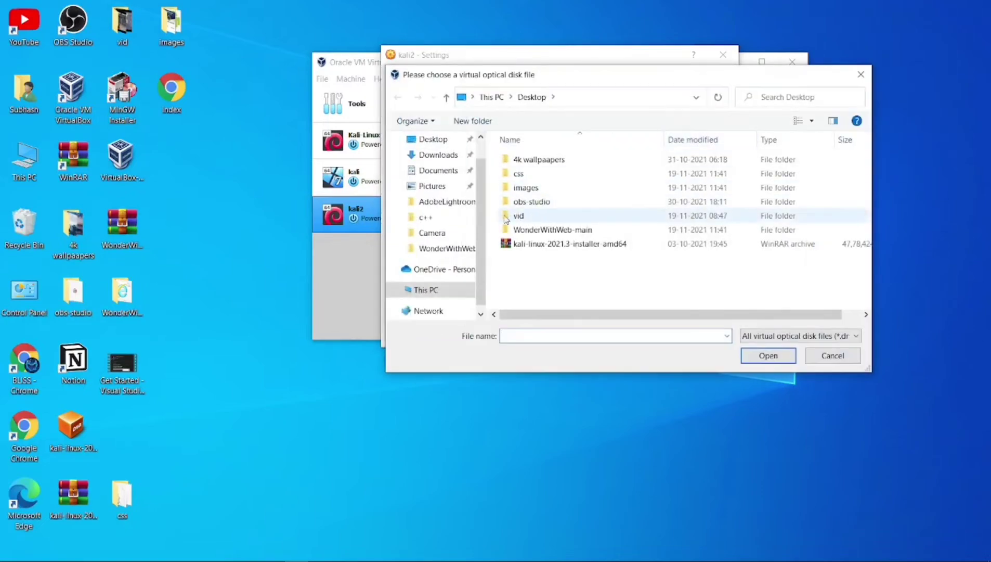
click(424, 139)
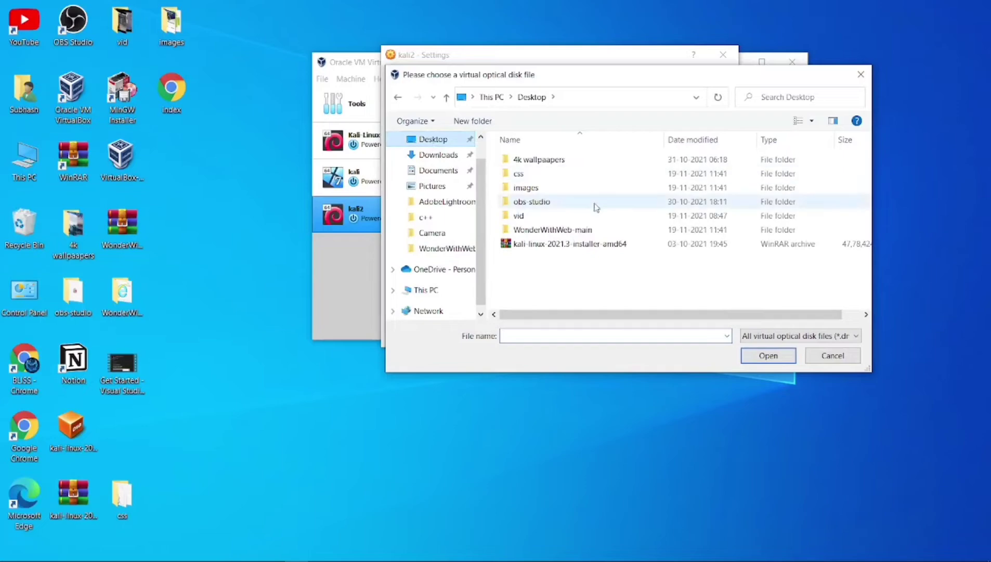
double_click(544, 246)
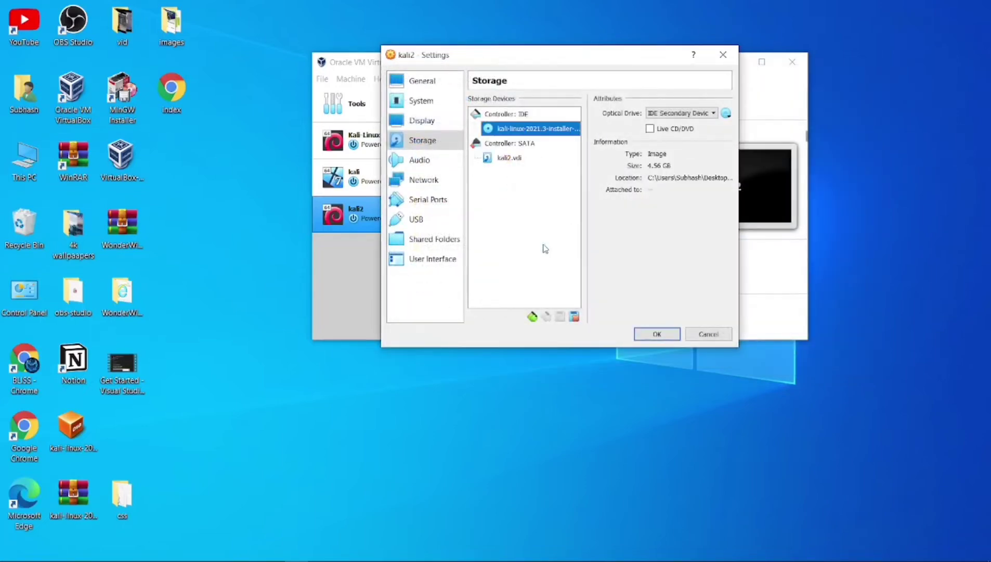
Step: Reselect kali-linux-2021.3-installer-amd64.iso for the optical drive and save the kali2 settings
click(726, 113)
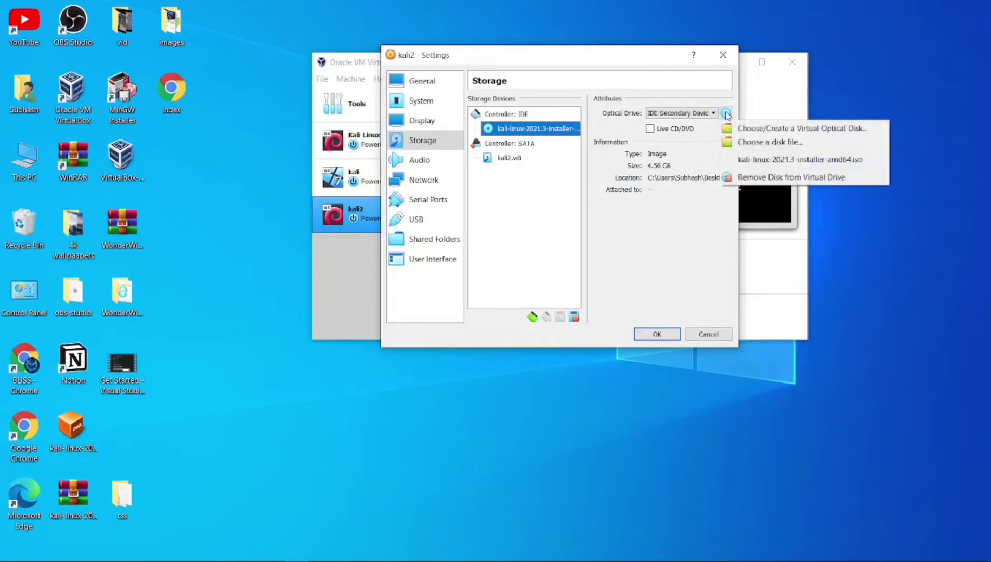
click(786, 159)
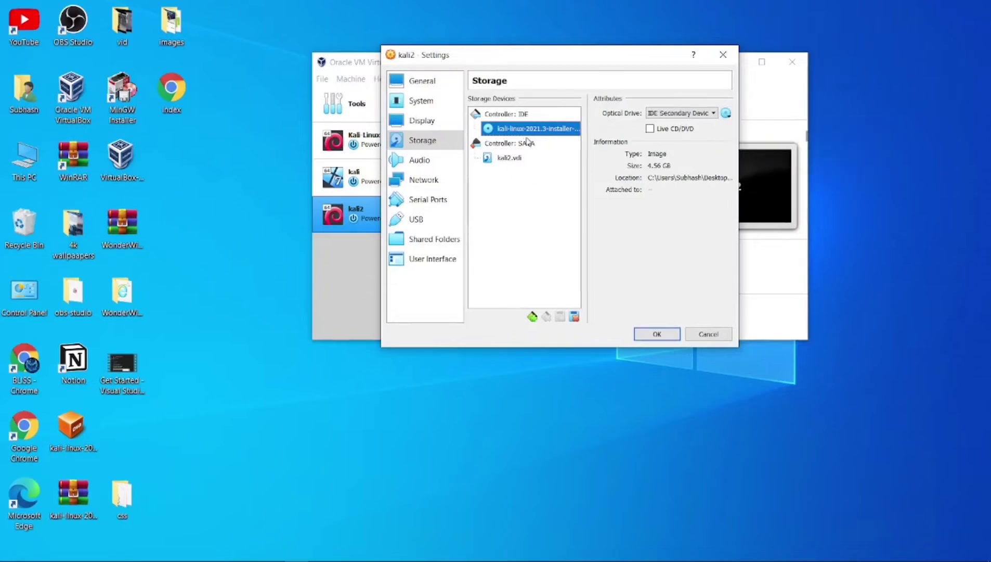
click(78, 450)
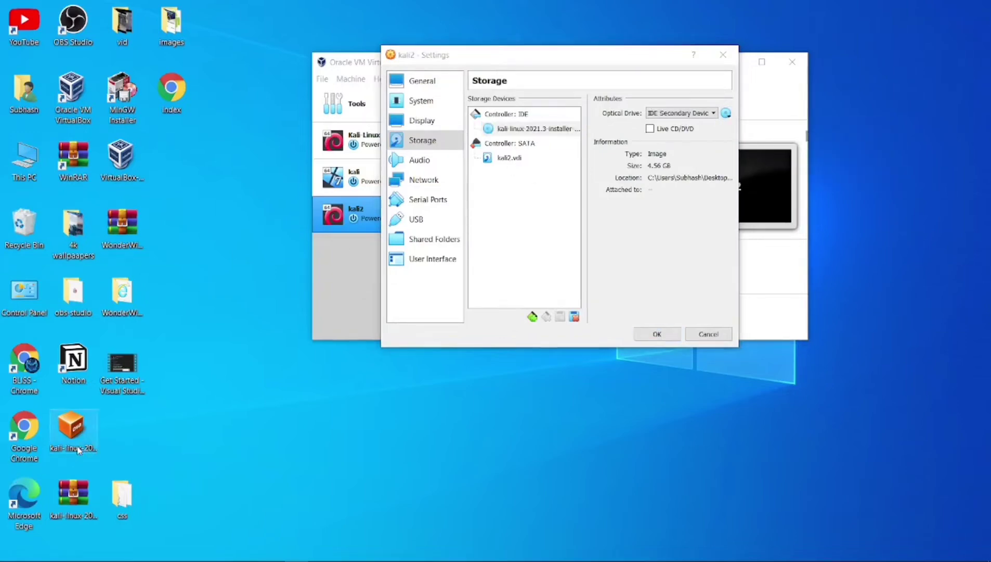
click(533, 127)
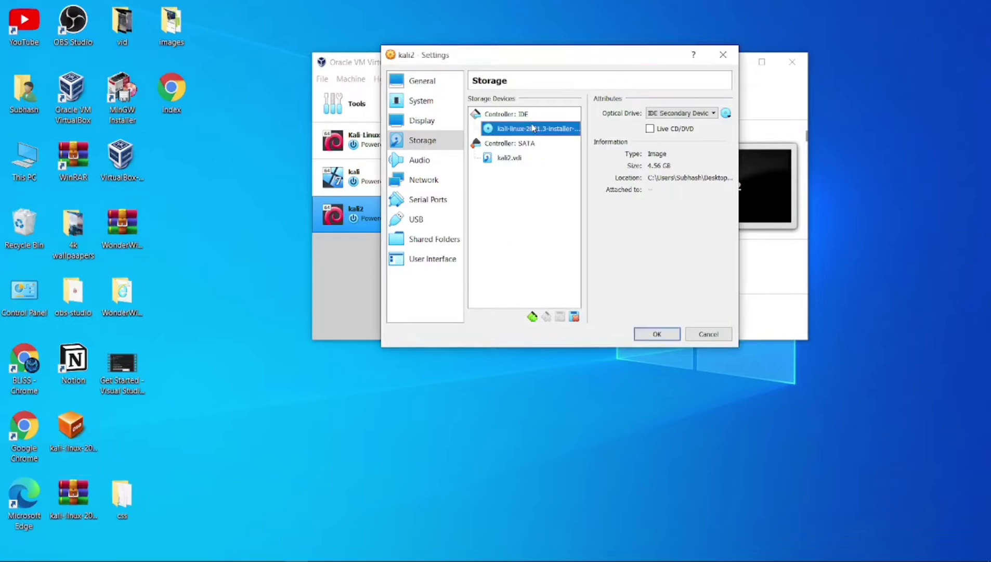
click(660, 333)
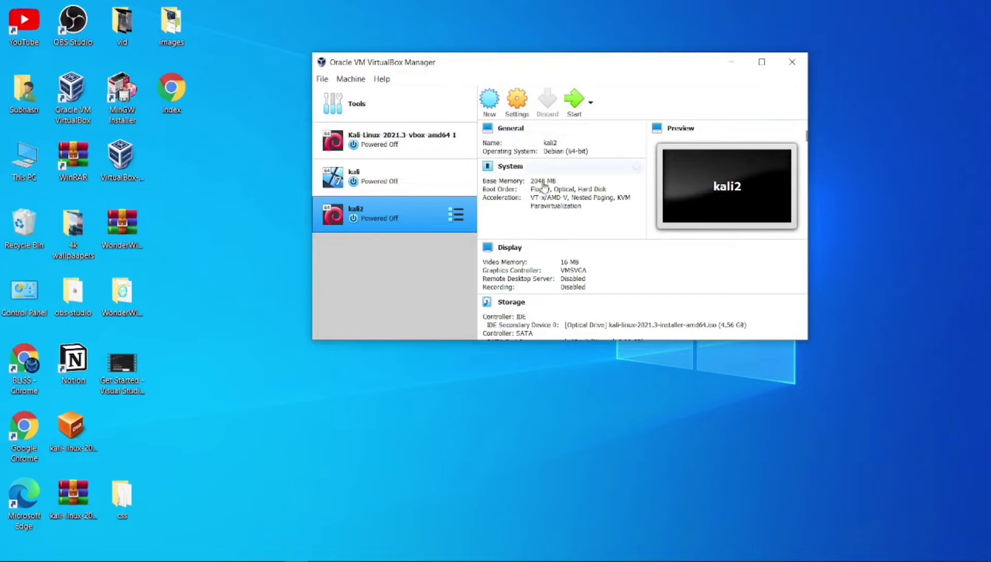
Step: Start the kali2 virtual machine in a maximized window and launch Graphical install from the Kali Linux installer menu
click(762, 62)
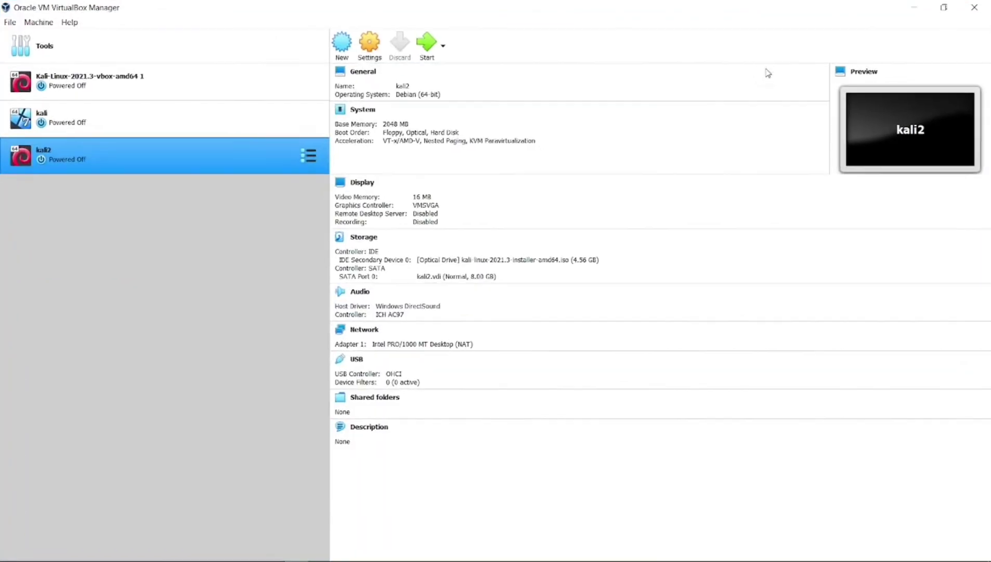
click(424, 43)
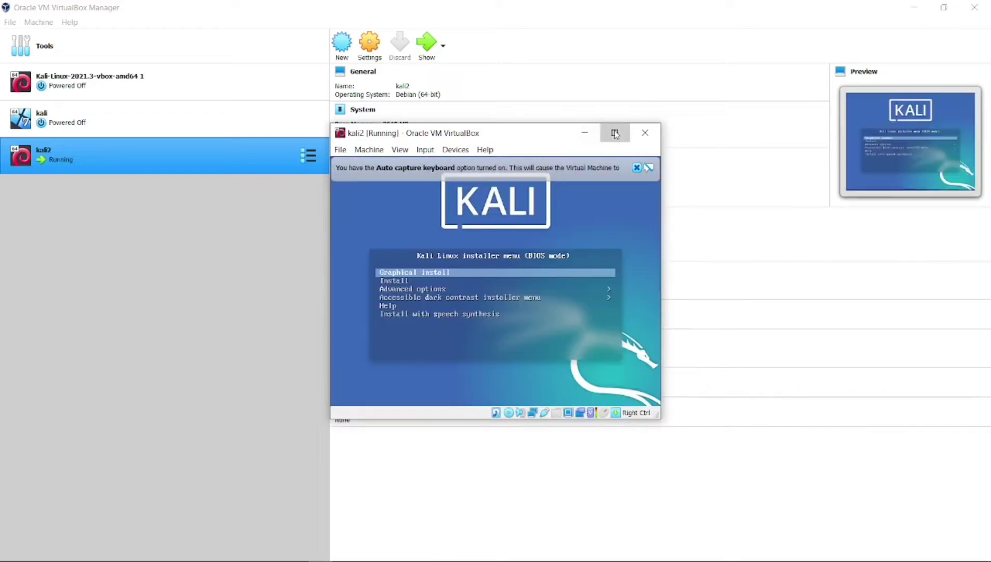
click(615, 133)
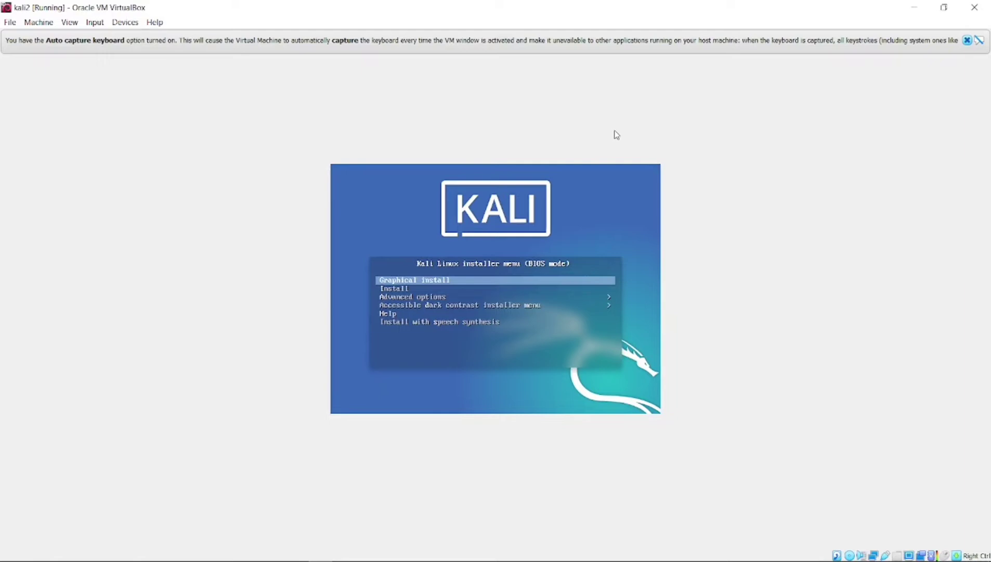
key(Return)
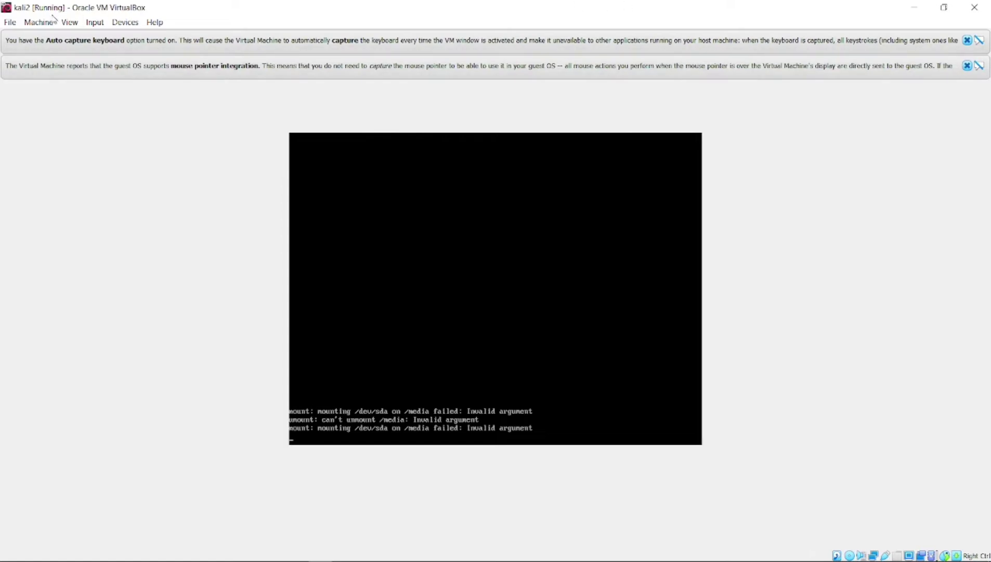
Step: Switch the running kali2 virtual machine to full-screen mode
click(69, 22)
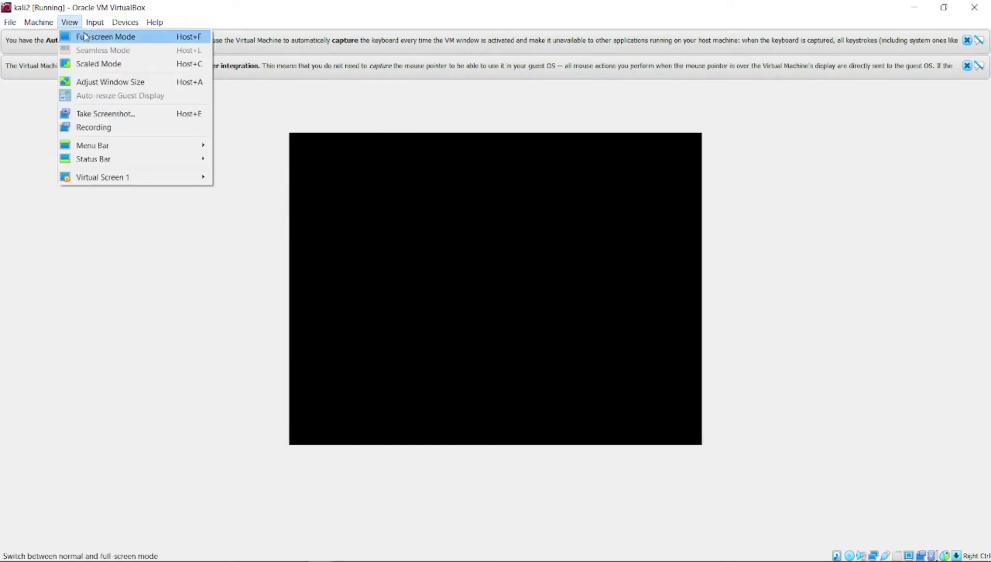
click(84, 35)
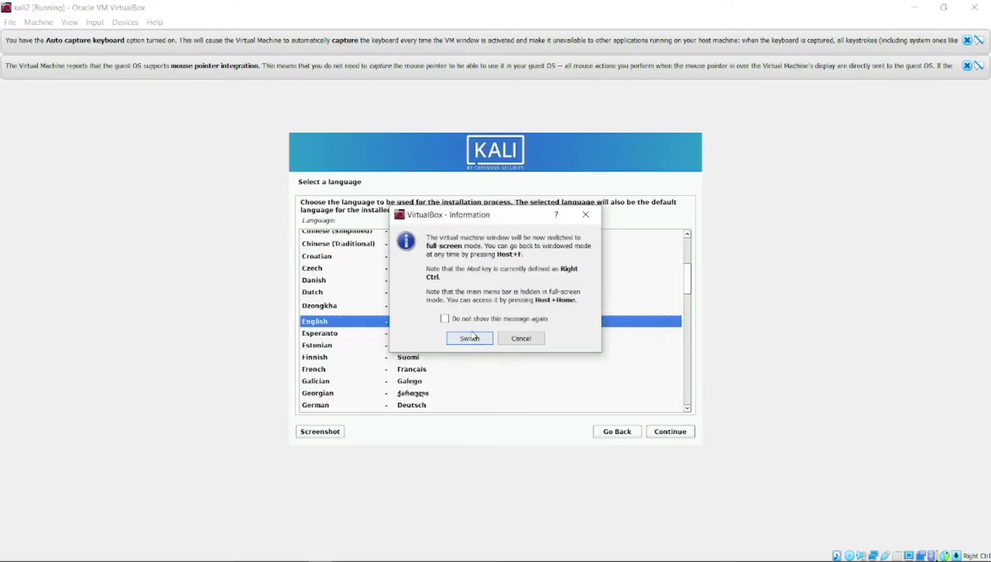
click(469, 339)
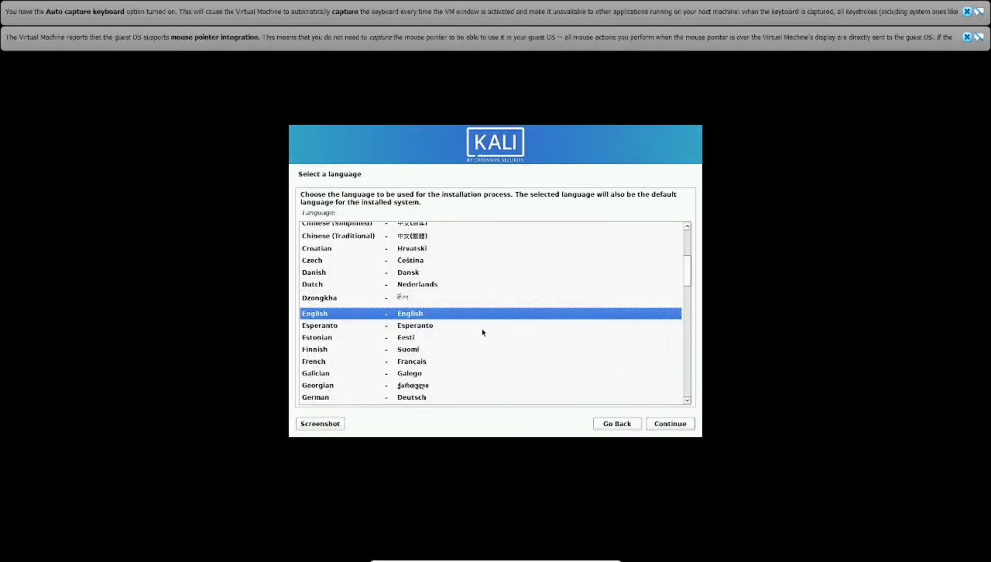
Step: Keep English as the installation language and set the location to India
click(660, 423)
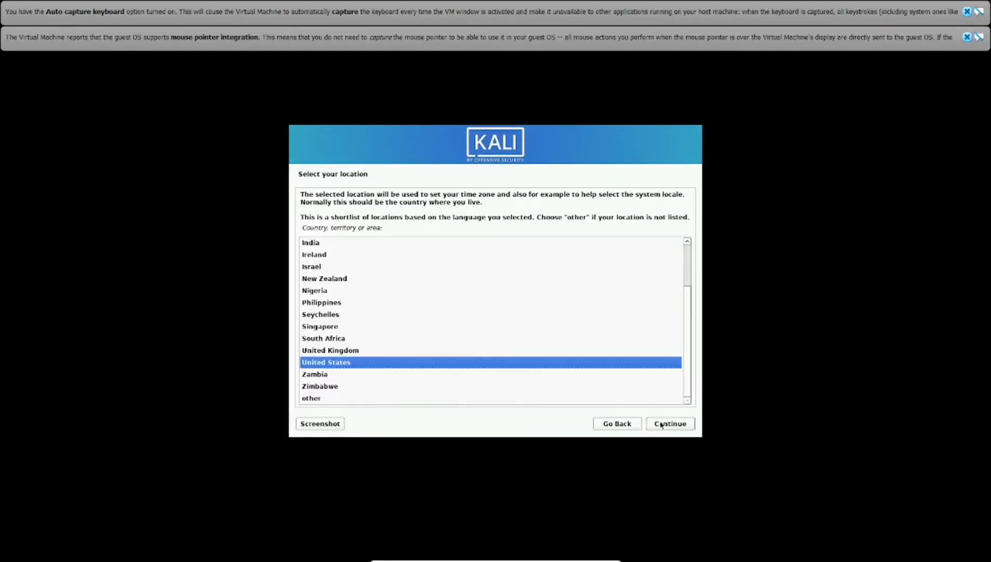
click(488, 244)
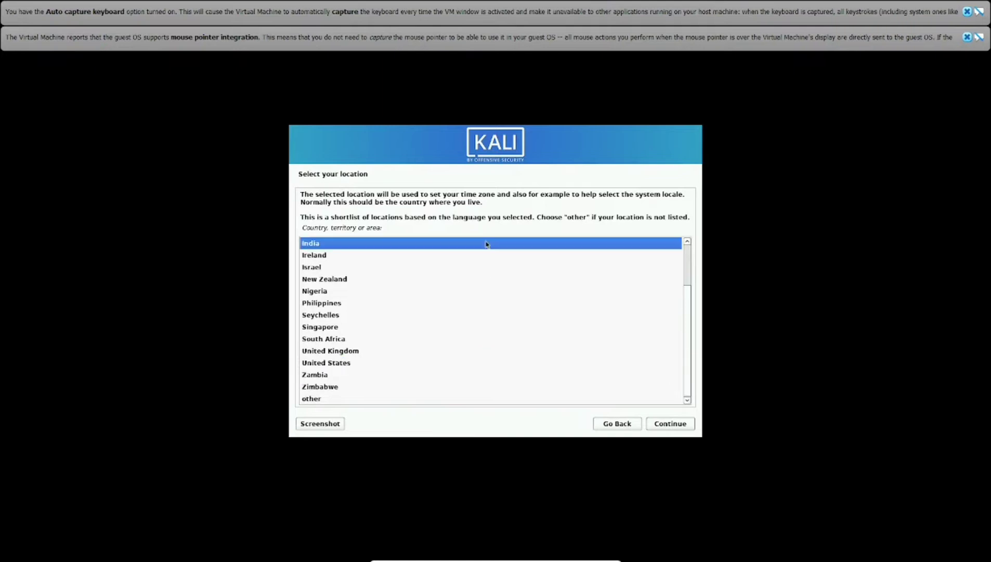
click(671, 426)
click(670, 429)
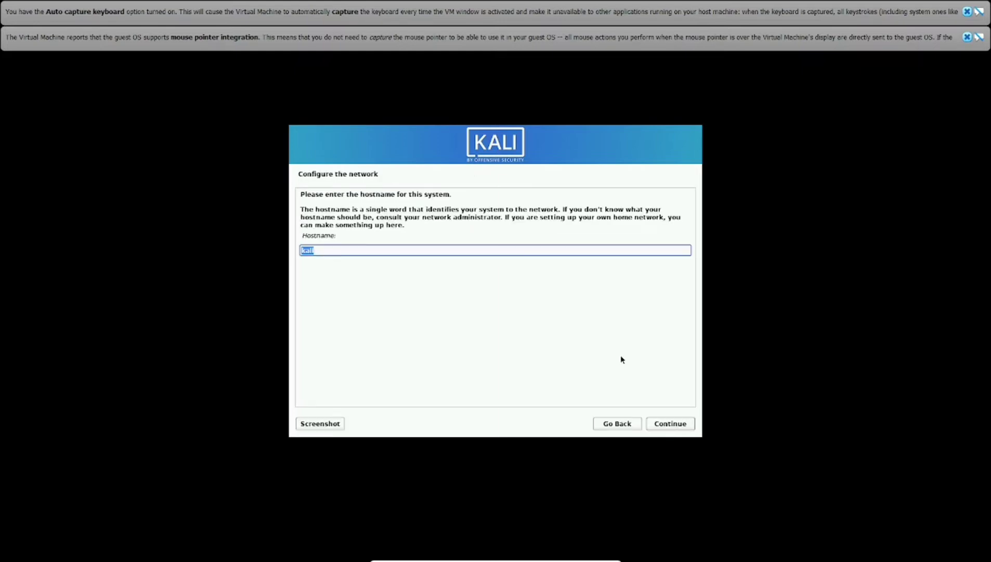
Step: Keep kali as the hostname and leave the domain name blank in the network configuration
click(681, 425)
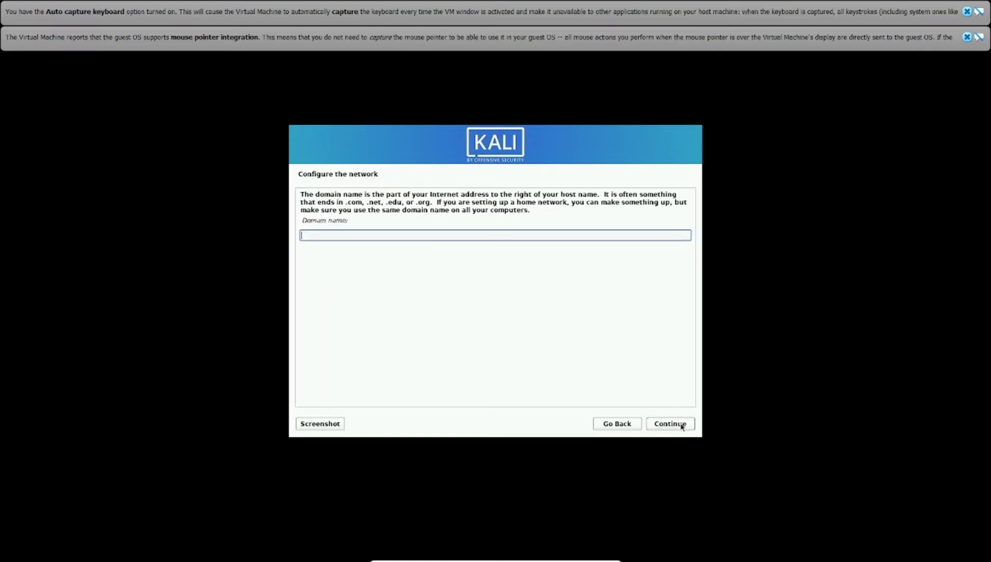
click(682, 426)
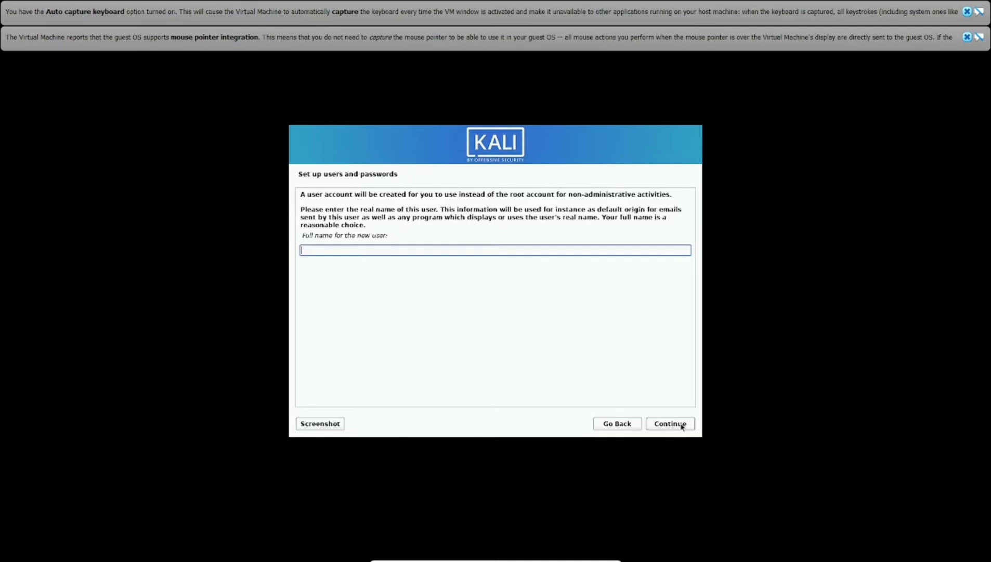
Step: Enter the new user's full name and accept the suggested account username
text(blackrose)
click(682, 425)
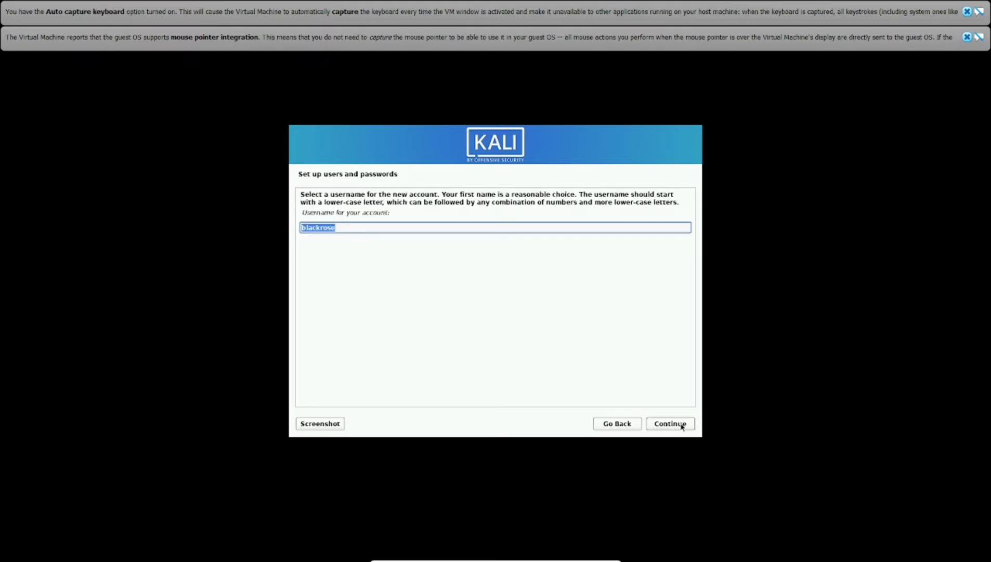
click(682, 425)
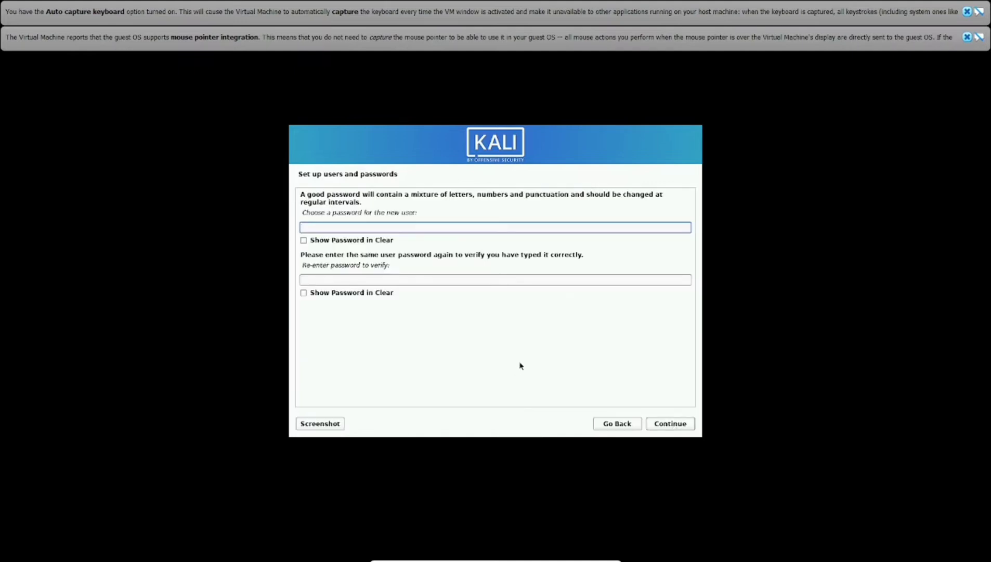
Step: Enter the new user's password, repeat it for verification and submit both
text(k)
text(●●●●●●●●)
click(457, 278)
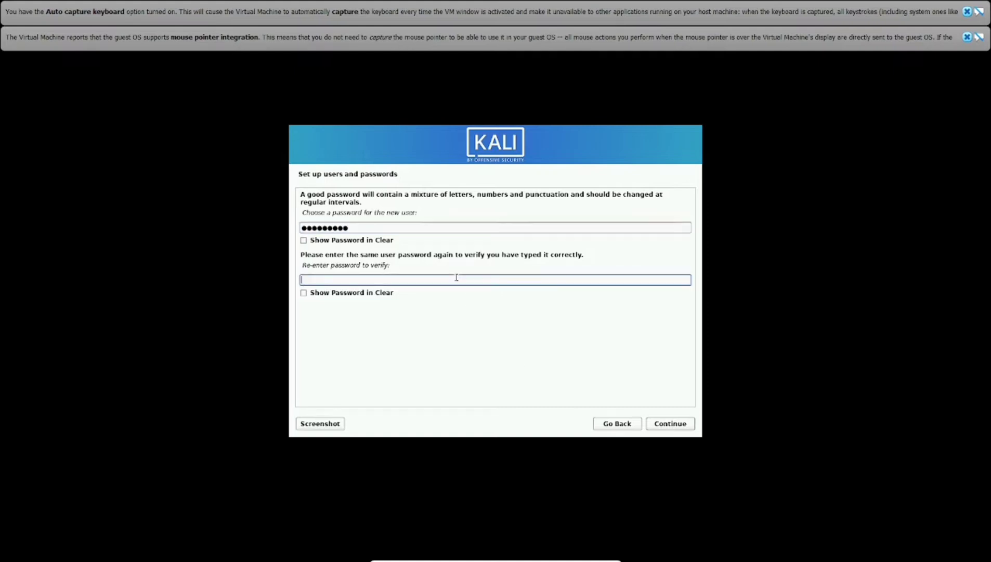
text(●●●●●●●●●)
click(661, 424)
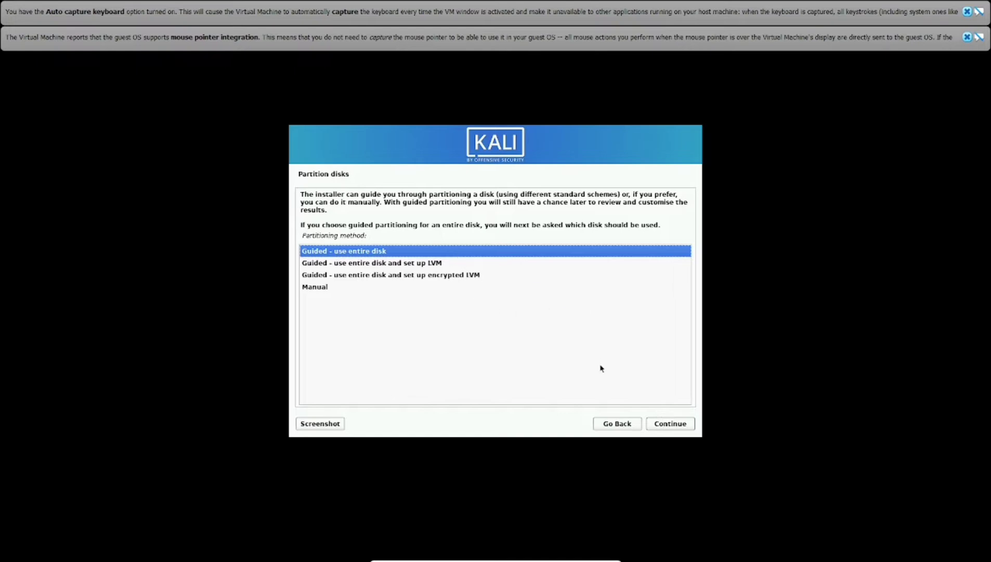
Step: Set up guided partitioning of the entire SCSI2 (0,0,0) (sda) disk with all files in one partition
click(663, 428)
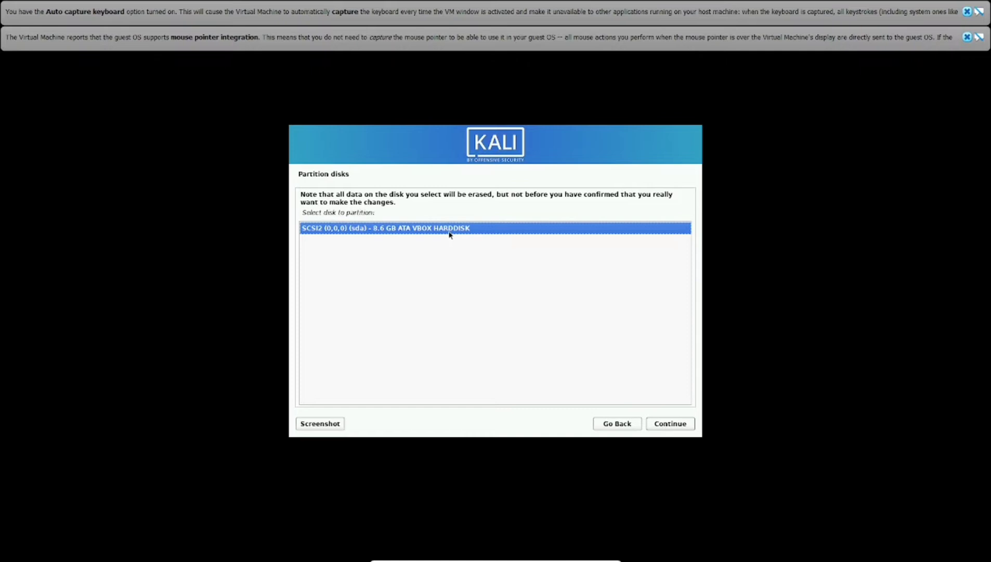
click(679, 427)
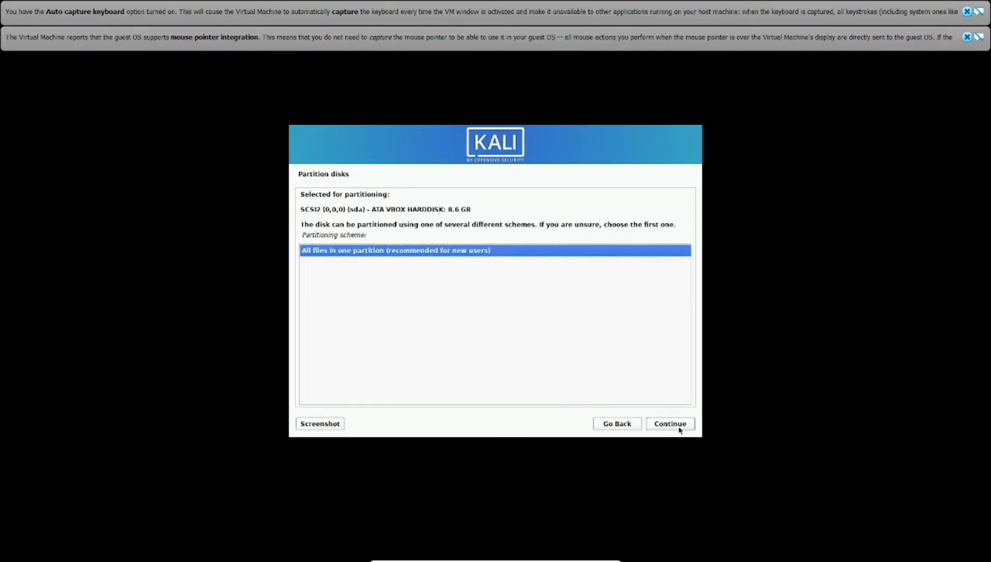
click(675, 424)
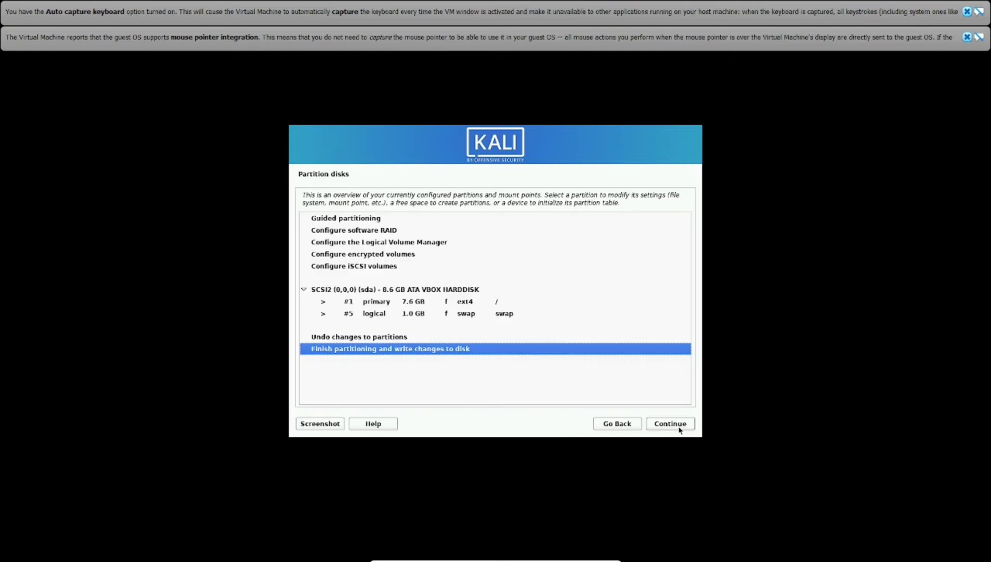
Step: Finish partitioning and agree to write the changes to the disk
click(678, 427)
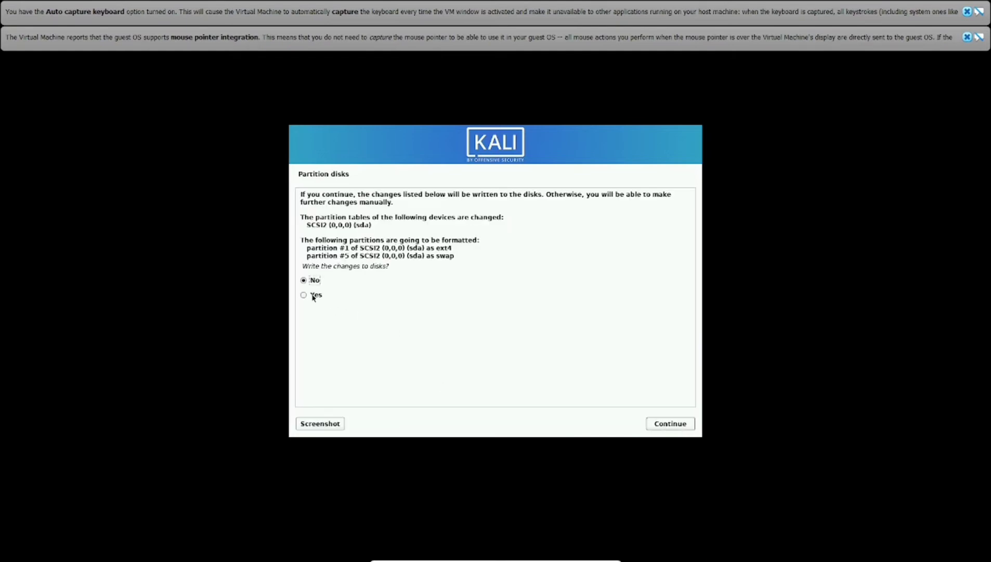
click(313, 295)
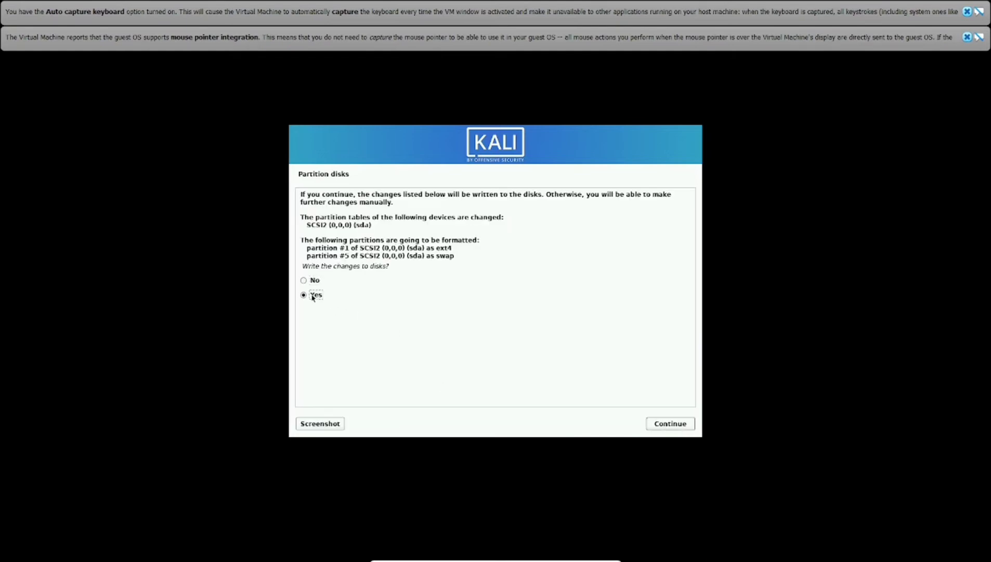
click(662, 426)
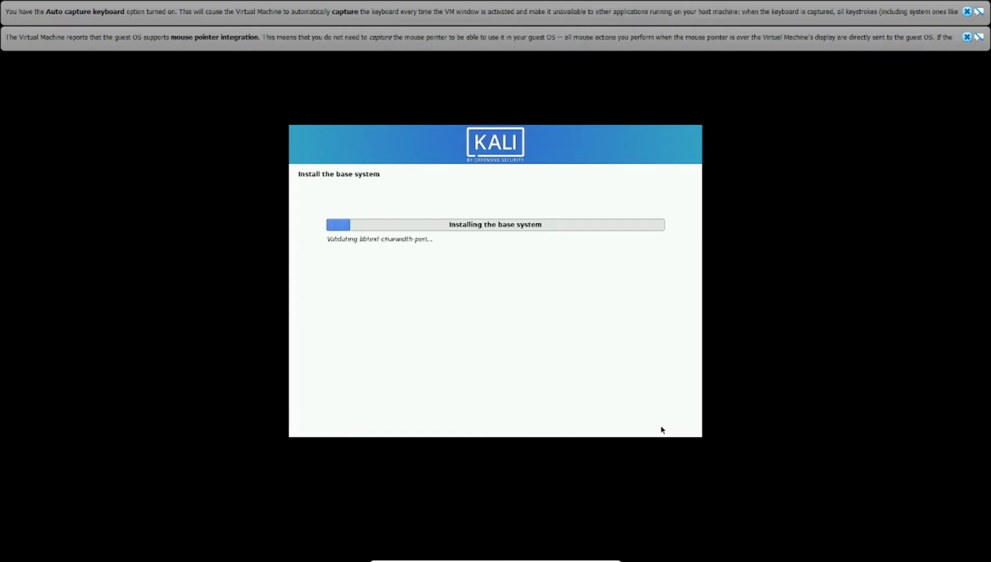
Step: Dismiss the mouse pointer integration and Auto capture keyboard notifications
click(967, 38)
click(966, 11)
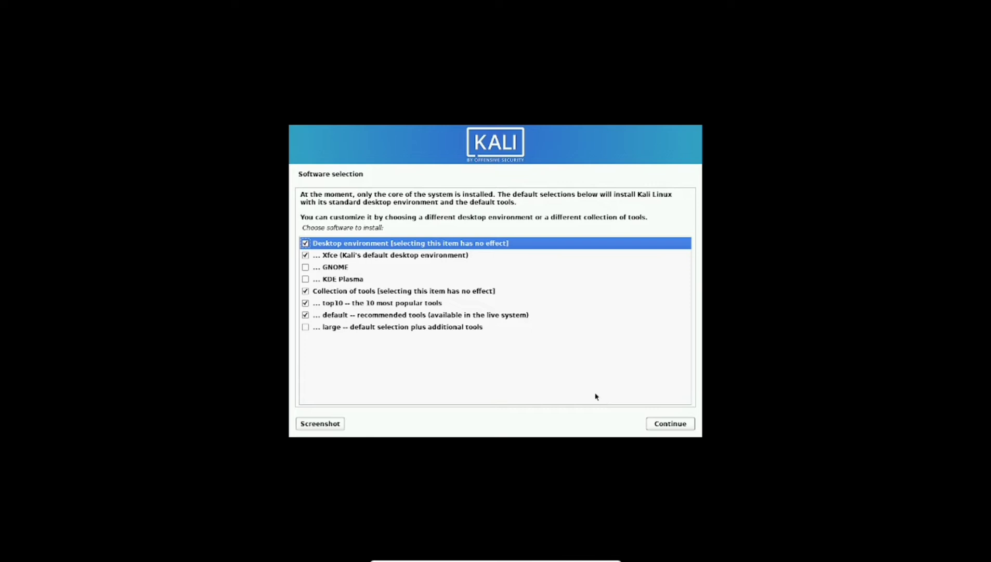
Step: Deselect the default, top10 and Collection of tools entries, keep the Xfce desktop environment and start installing the software
click(305, 314)
click(306, 303)
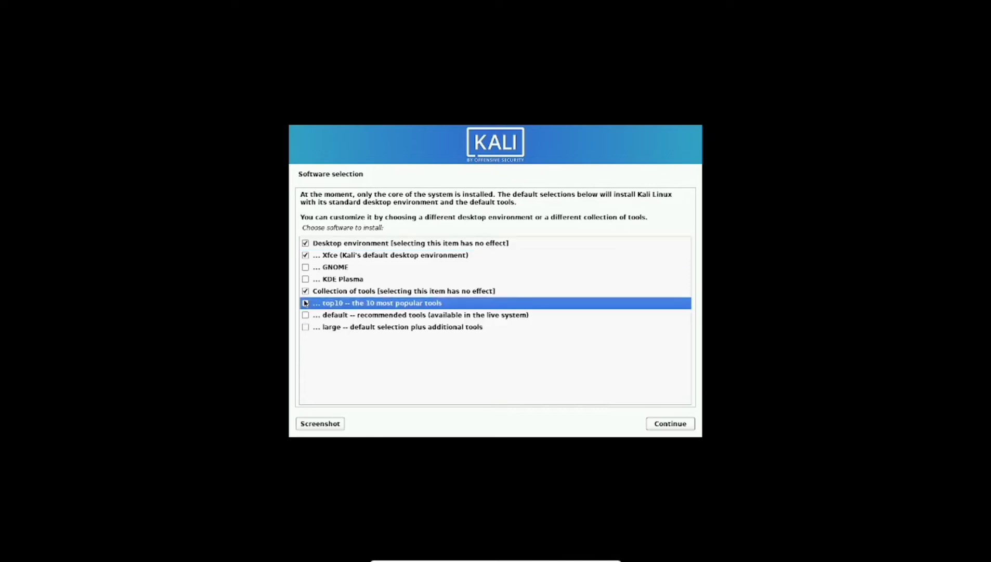
click(305, 291)
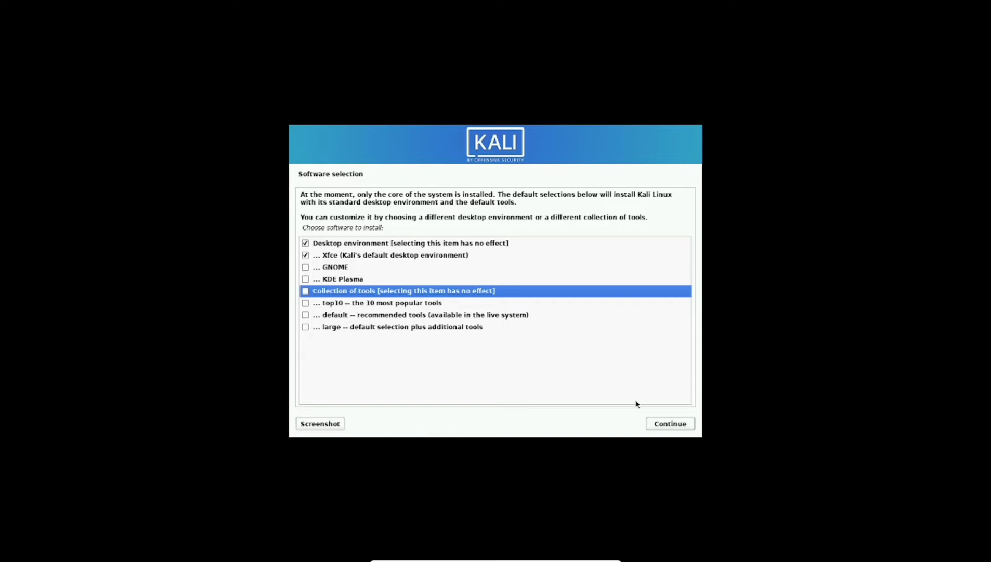
click(661, 427)
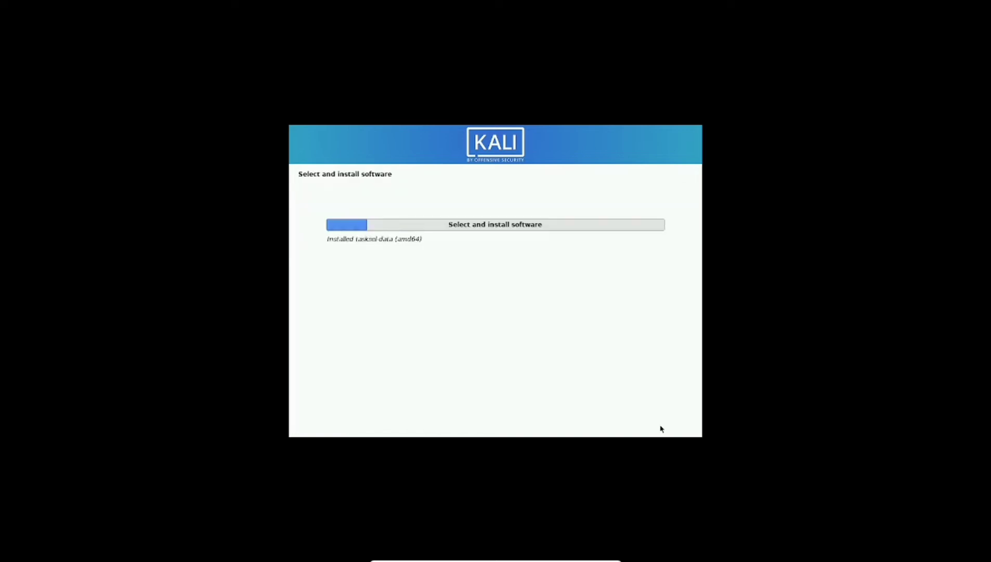